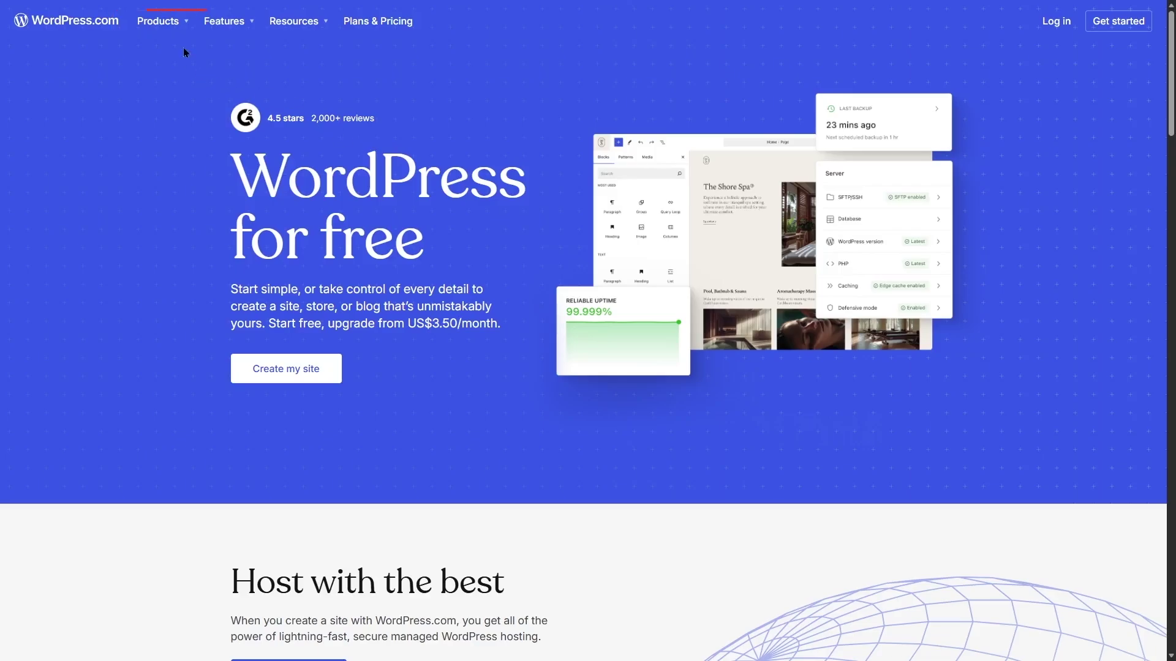
Open the AI Website Builder and submit a prompt for a modern digital marketer portfolio with services, portfolio, testimonials and contact sections
{"action": "mouse_move", "coordinate": [167, 26]}
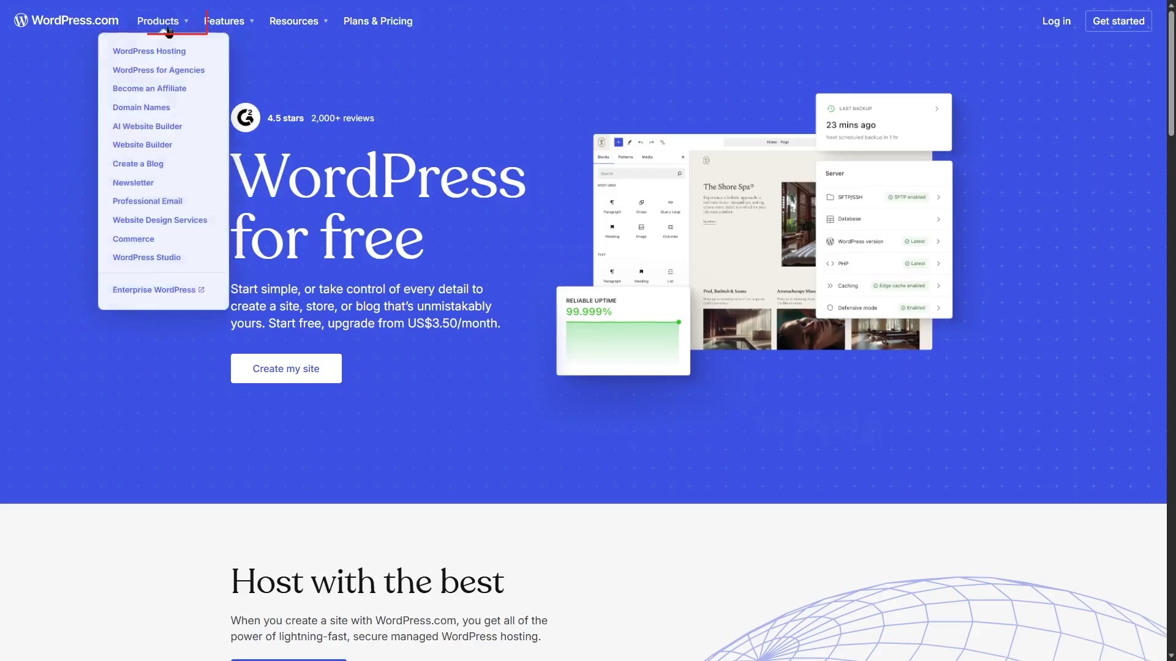
{"action": "left_click", "coordinate": [137, 128]}
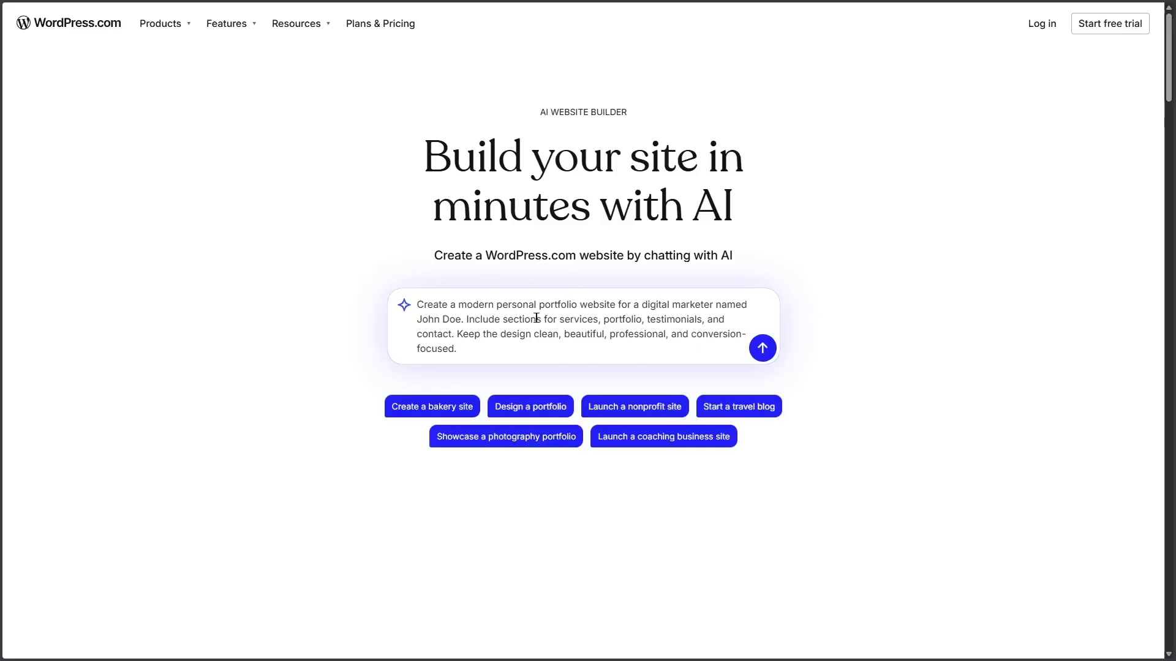
{"action": "left_click", "coordinate": [763, 354]}
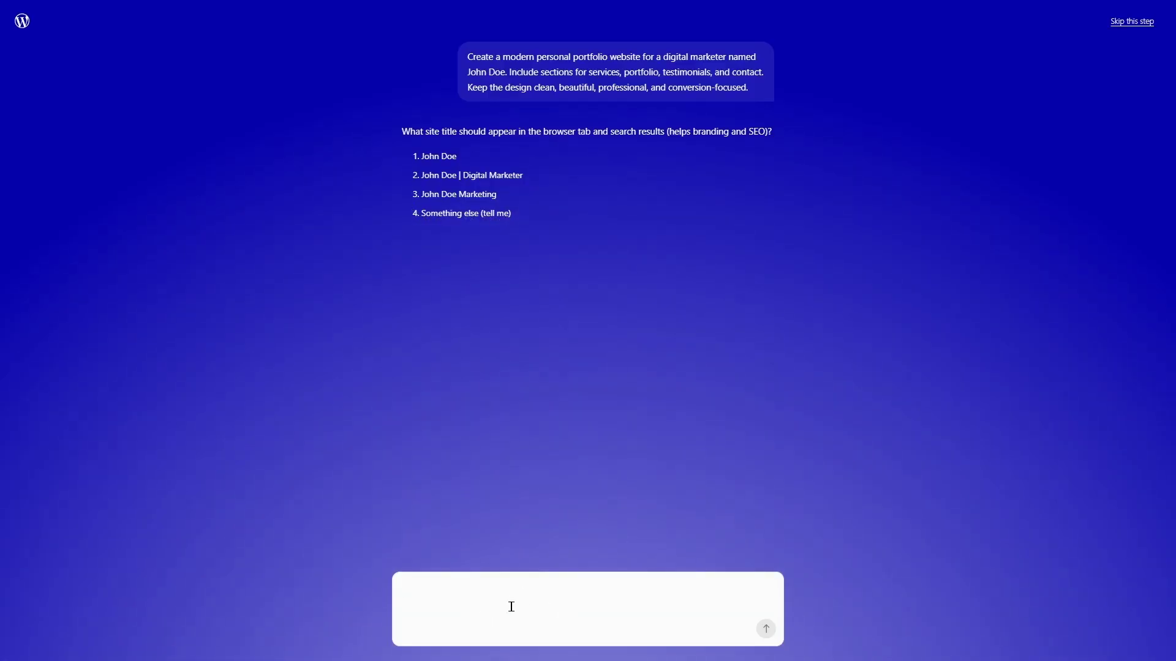
Create the site using the marketer's full name as site title and tagline option 2, the conversion-focused marketing strategy one
{"action": "type", "text": "John Doe"}
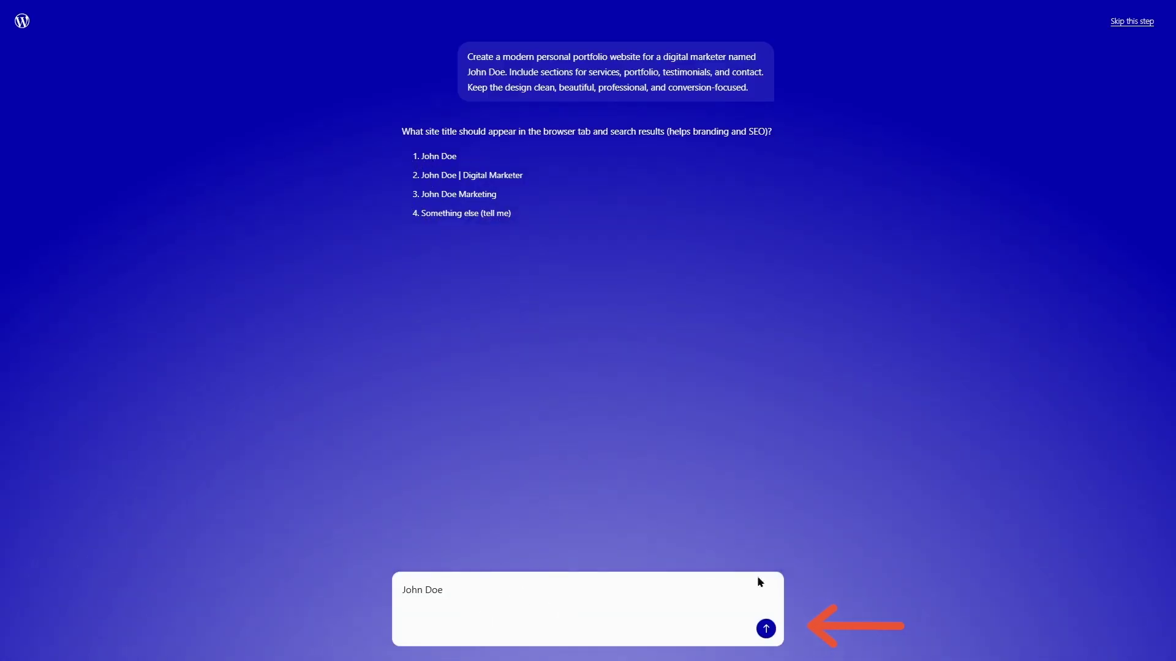
{"action": "left_click", "coordinate": [766, 630]}
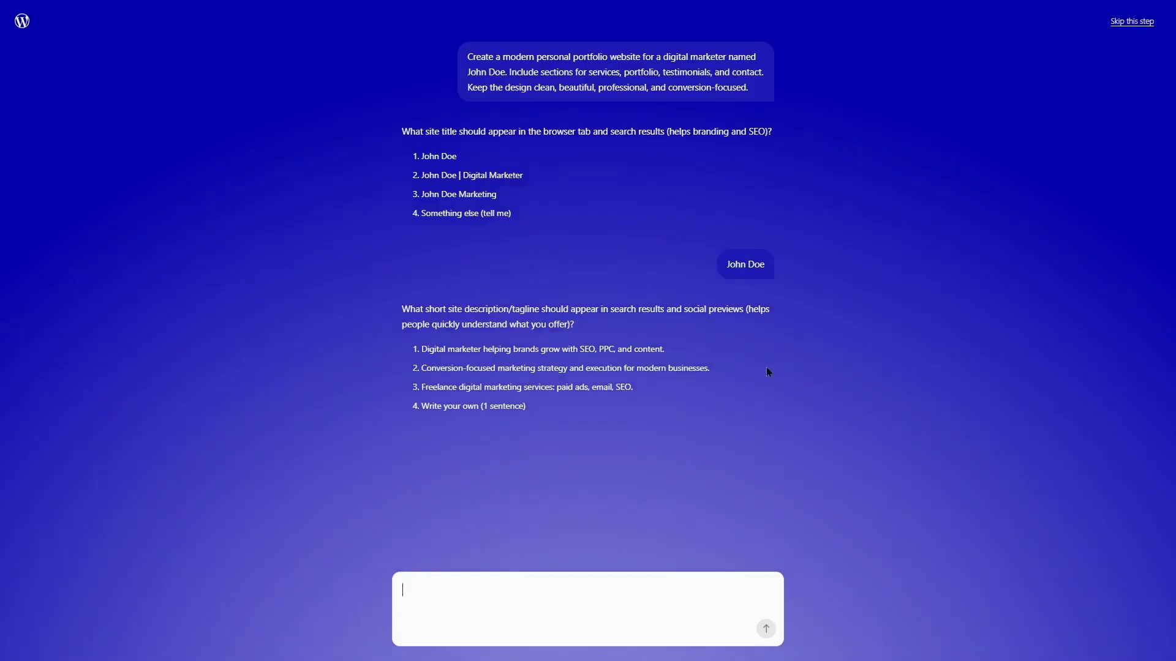
{"action": "type", "text": "2"}
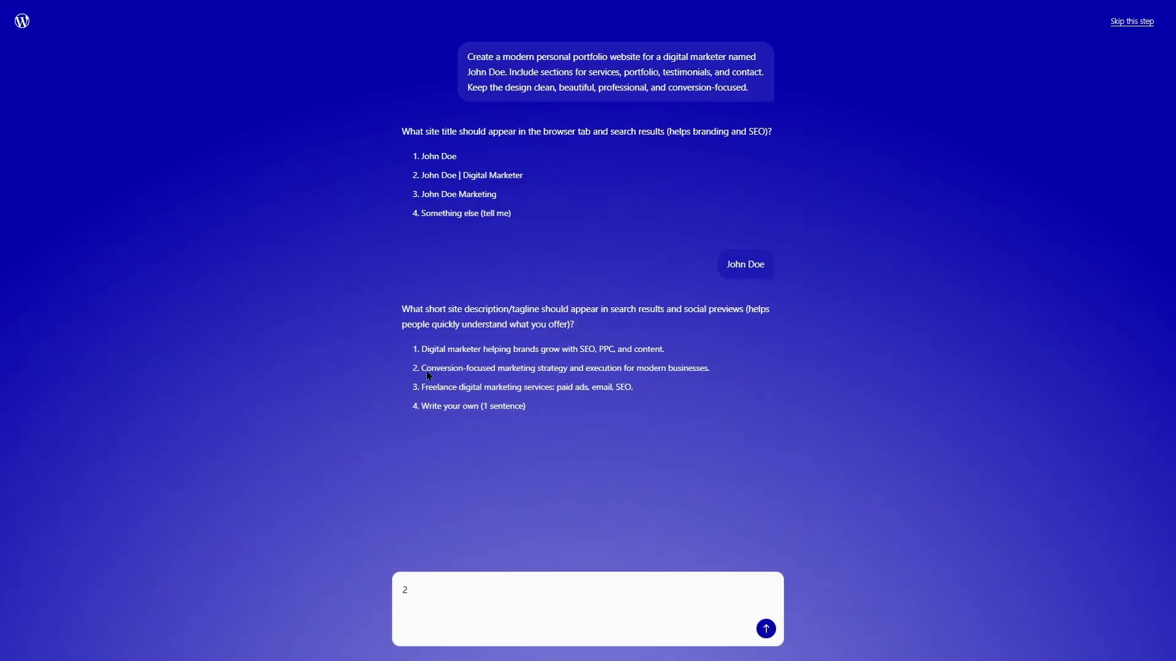
{"action": "left_click", "coordinate": [768, 633]}
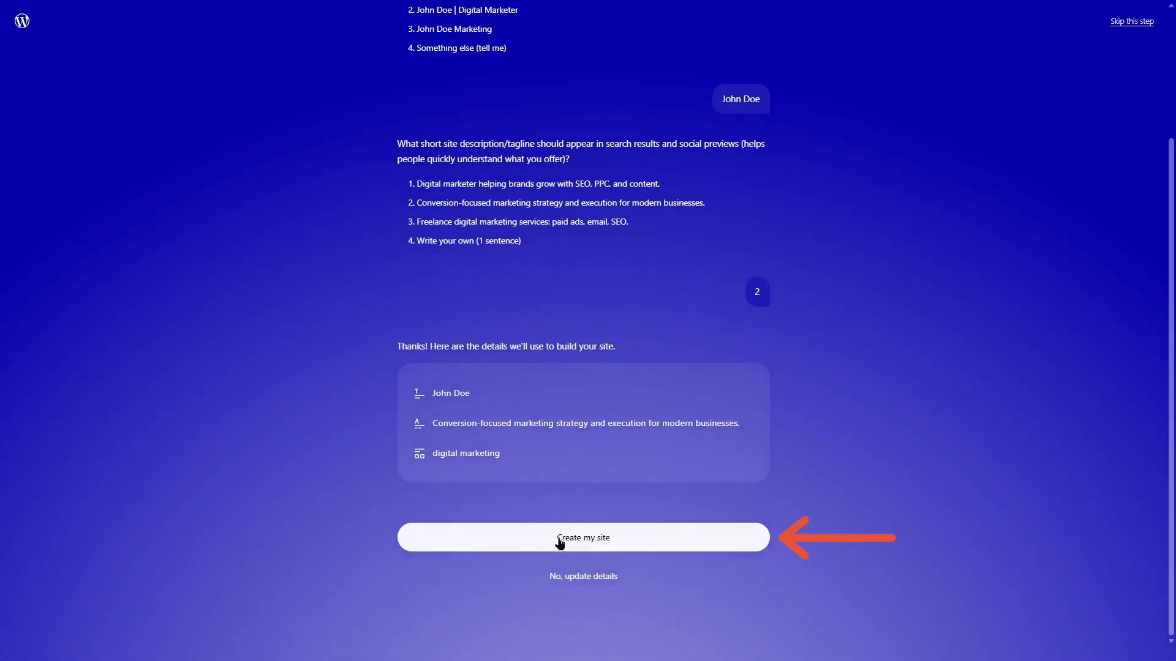
{"action": "left_click", "coordinate": [598, 545]}
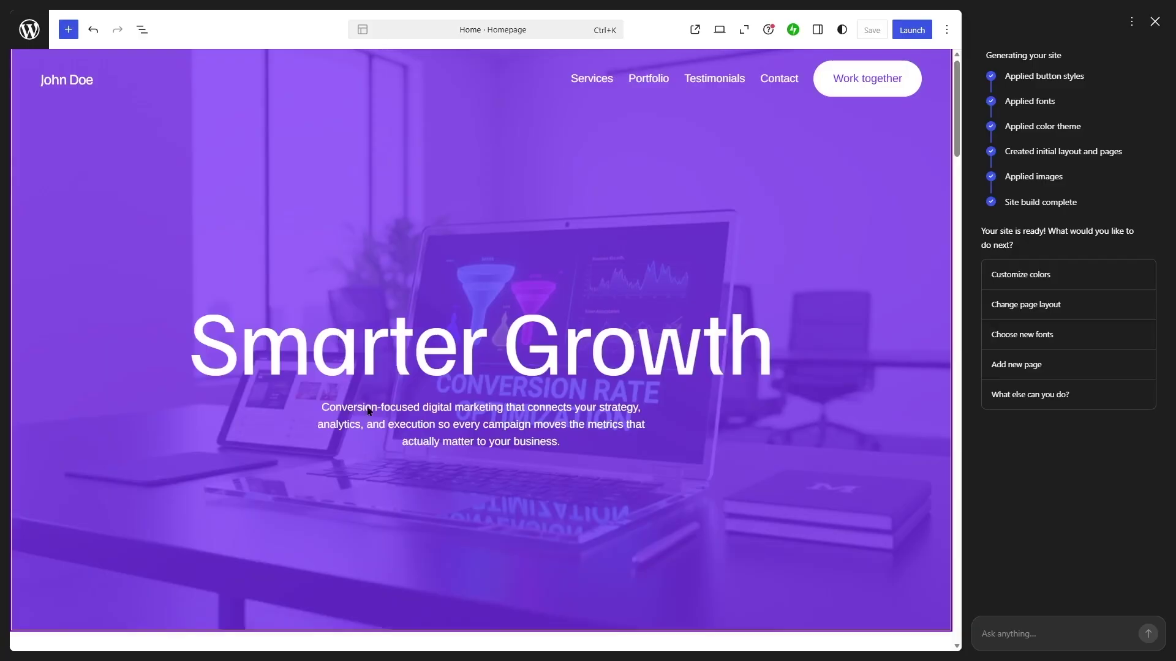
Review the generated homepage from the hero through the services, about and testimonials sections
{"action": "left_click_drag", "start_coordinate": [957, 117], "coordinate": [957, 206]}
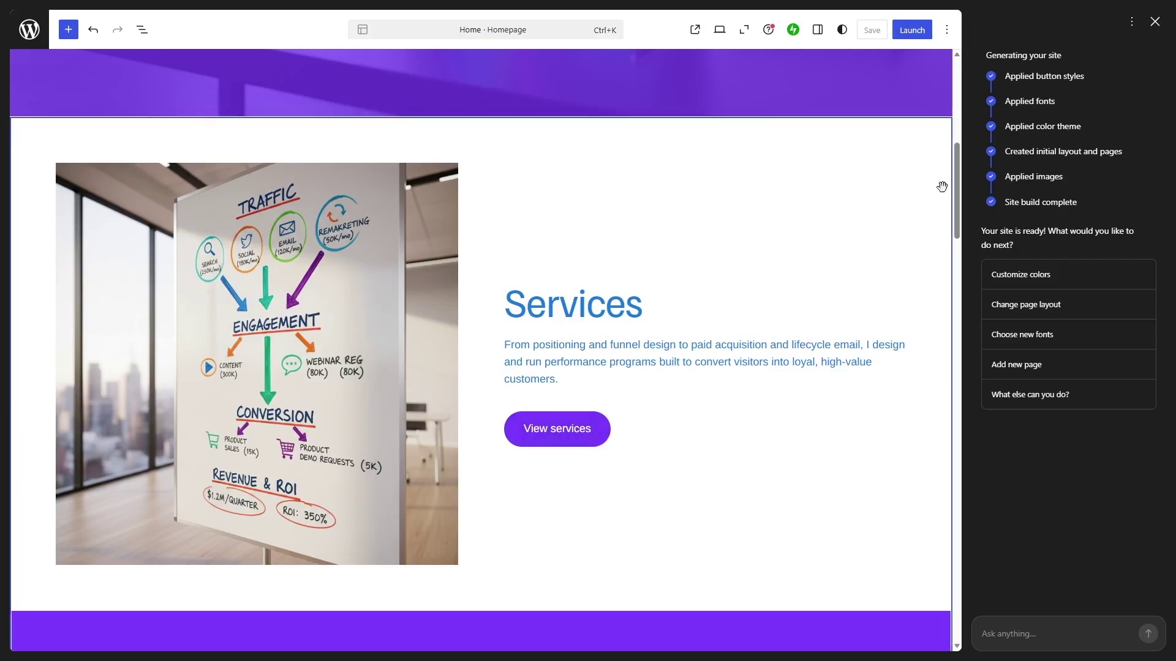
{"action": "scroll", "coordinate": [960, 250], "scroll_direction": "down", "scroll_amount": 2}
{"action": "scroll", "coordinate": [956, 248], "scroll_direction": "down", "scroll_amount": 5}
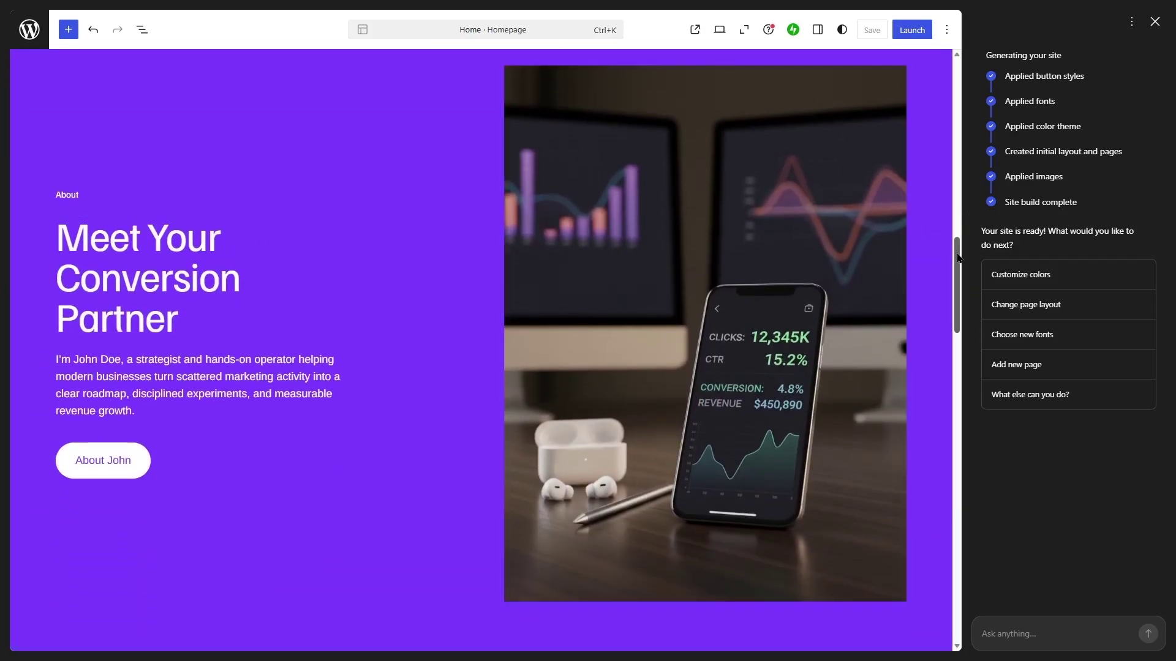
{"action": "scroll", "coordinate": [959, 343], "scroll_direction": "down", "scroll_amount": 7}
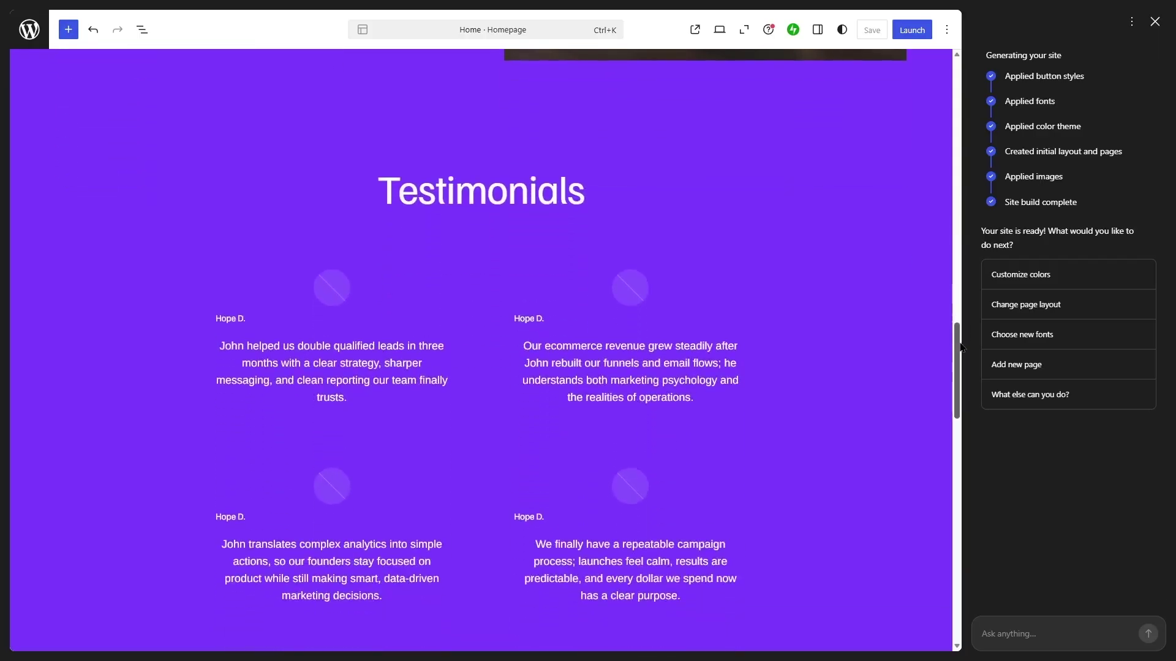
{"action": "scroll", "coordinate": [960, 348], "scroll_direction": "down", "scroll_amount": 7}
{"action": "left_click_drag", "start_coordinate": [972, 431], "coordinate": [965, 72]}
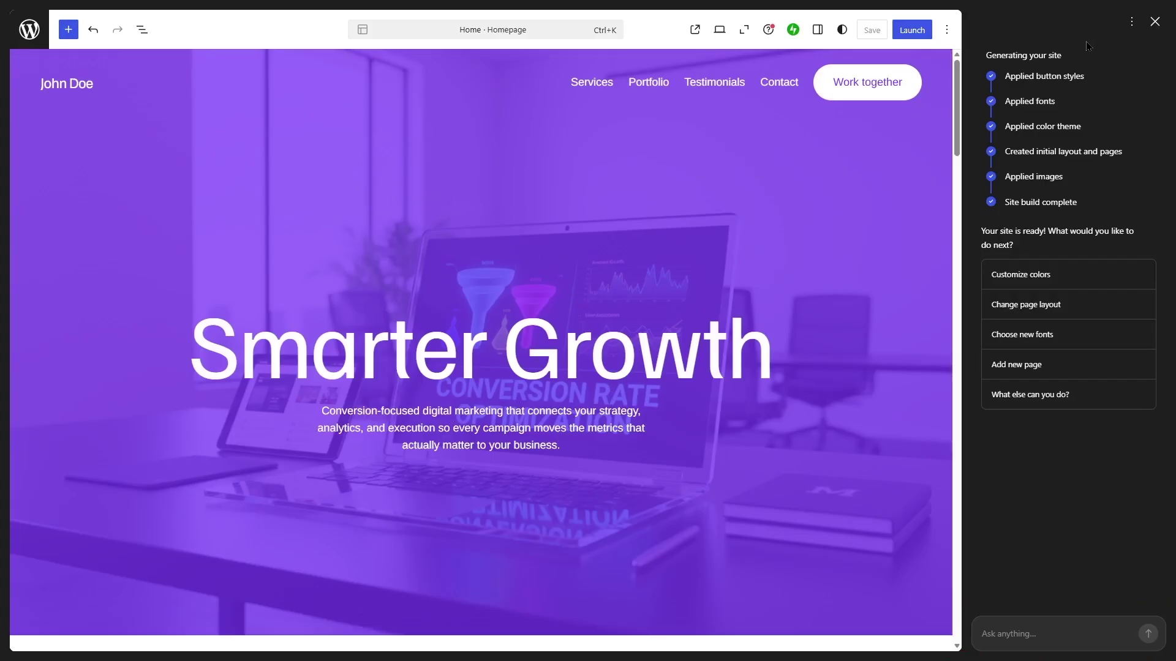
Close the AI assistant and try selecting the header and hero blocks on the homepage canvas
{"action": "left_click", "coordinate": [1154, 21]}
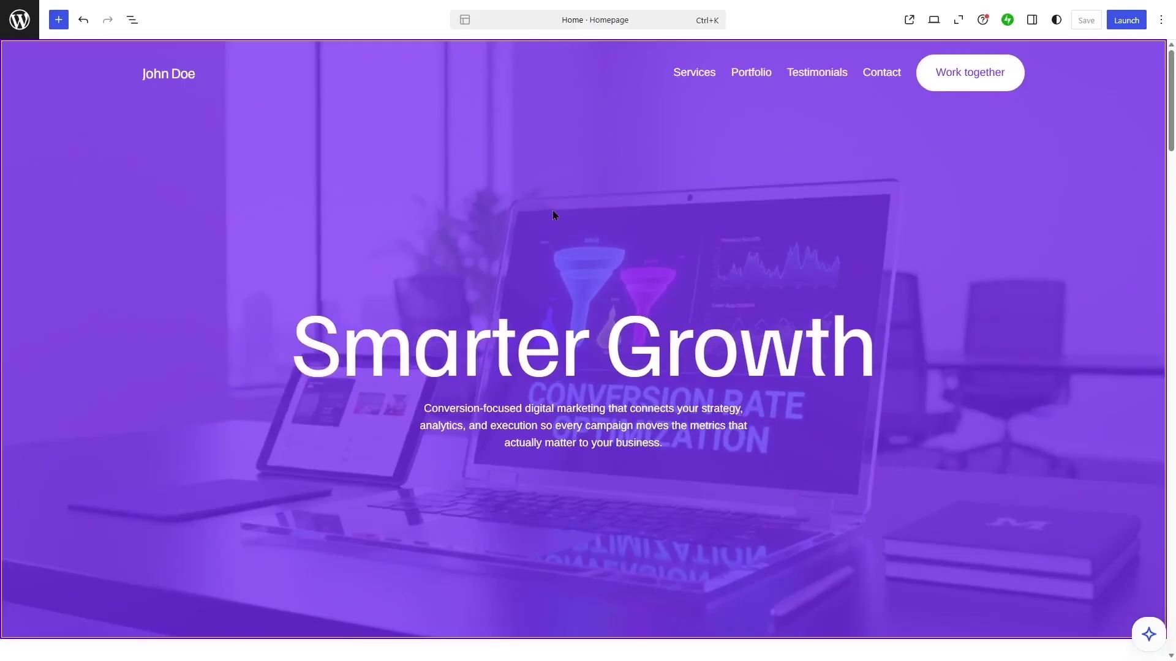
{"action": "left_click", "coordinate": [552, 211]}
{"action": "left_click", "coordinate": [858, 335]}
{"action": "left_click_drag", "start_coordinate": [858, 335], "coordinate": [739, 337]}
{"action": "left_click", "coordinate": [617, 251]}
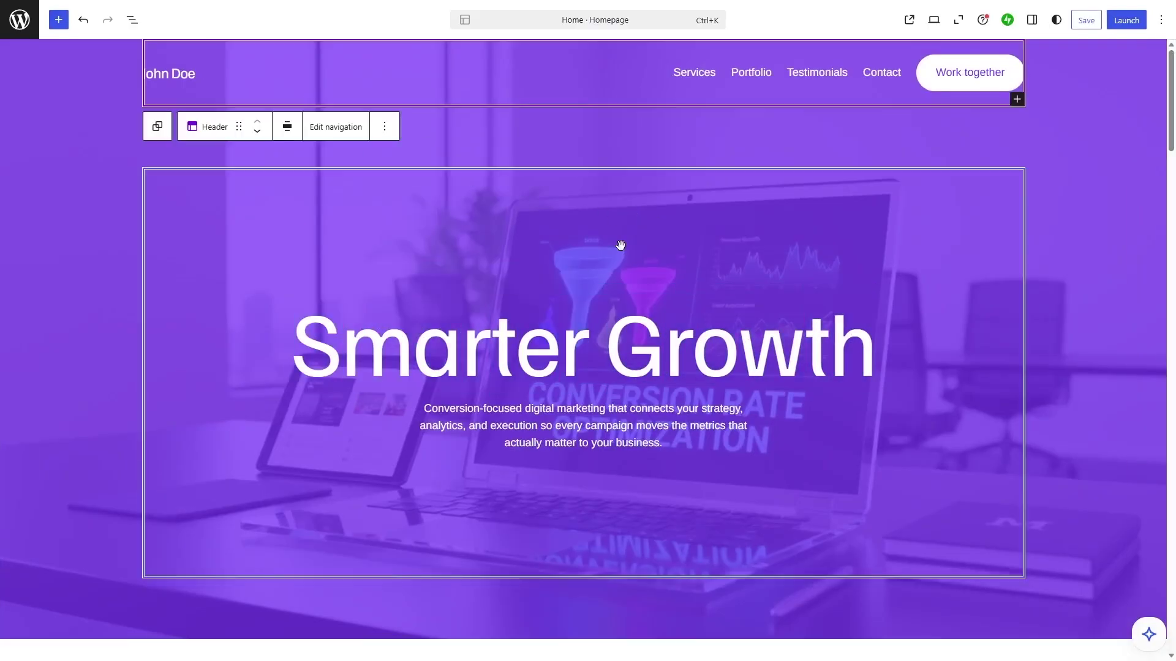
Try adding text before "Growth" in the hero heading, remove it again and select the word "Growth"
{"action": "left_click", "coordinate": [607, 336]}
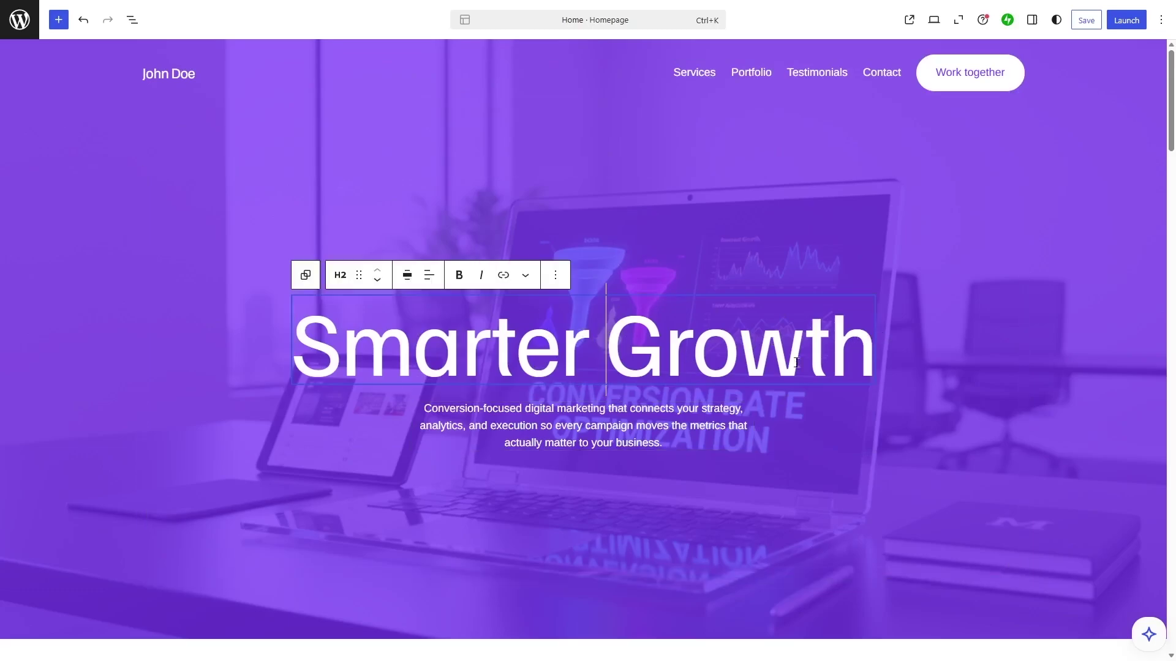
{"action": "type", "text": "xgfx"}
{"action": "key", "text": "BackSpace"}
{"action": "key", "text": "BackSpace"}
{"action": "key", "text": "BackSpace"}
{"action": "key", "text": "BackSpace"}
{"action": "left_click_drag", "start_coordinate": [610, 349], "coordinate": [863, 354]}
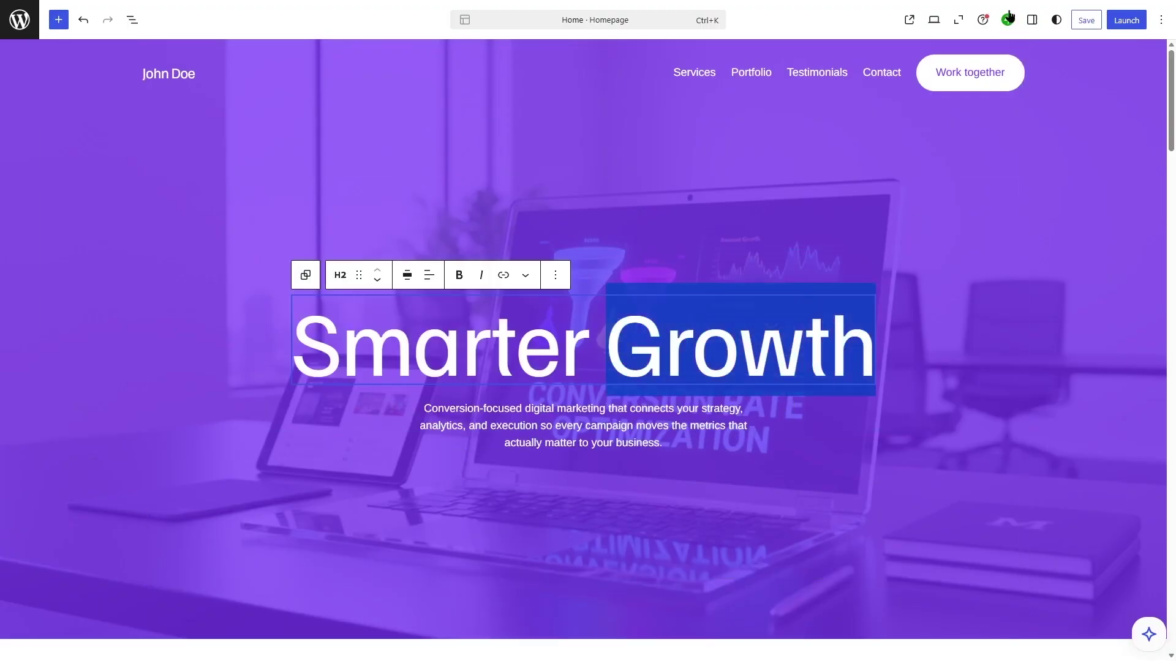
Check the site-wide Styles options, close them and return to the AI assistant
{"action": "left_click", "coordinate": [1054, 21]}
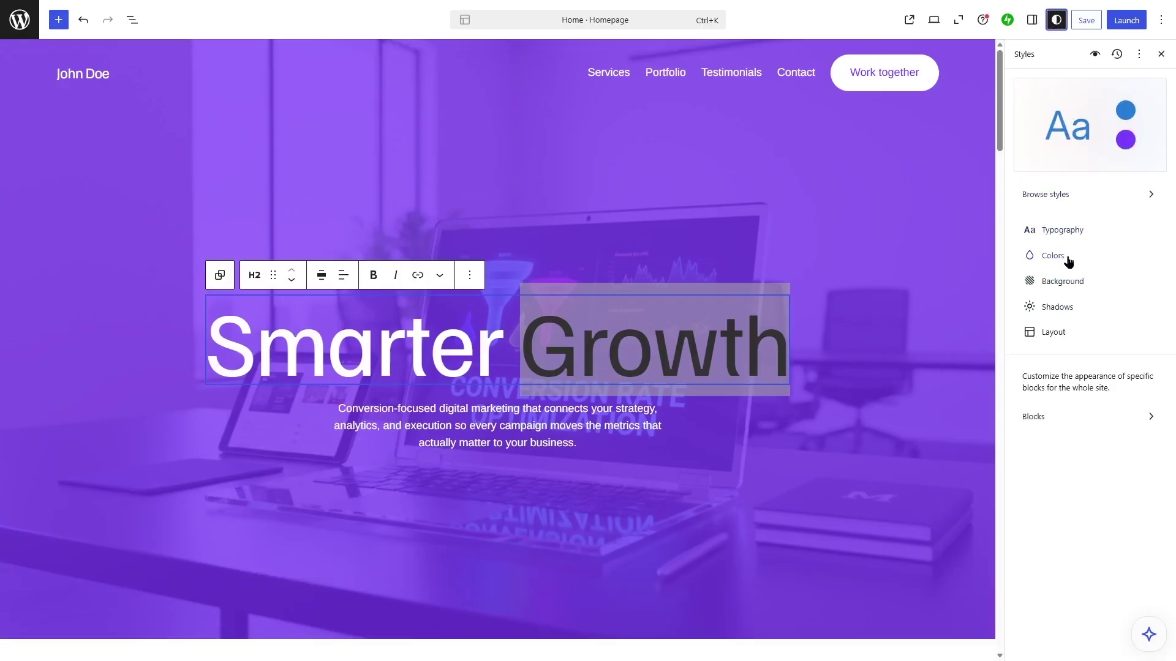
{"action": "left_click", "coordinate": [727, 391]}
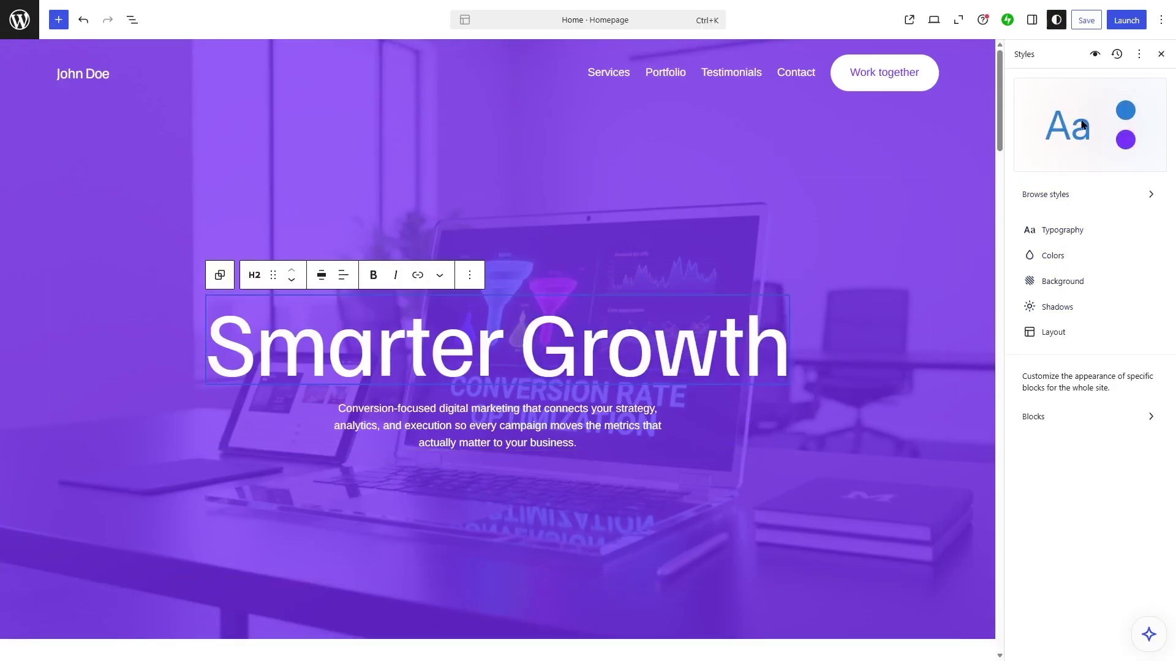
{"action": "left_click", "coordinate": [1150, 635]}
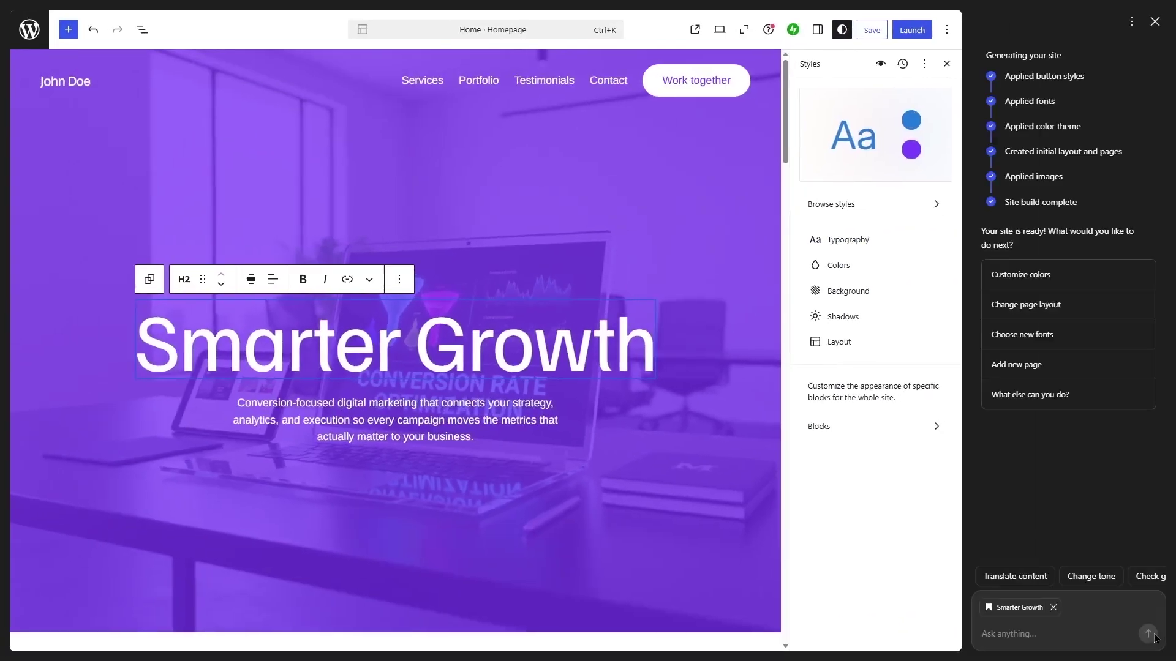
{"action": "left_click", "coordinate": [947, 64]}
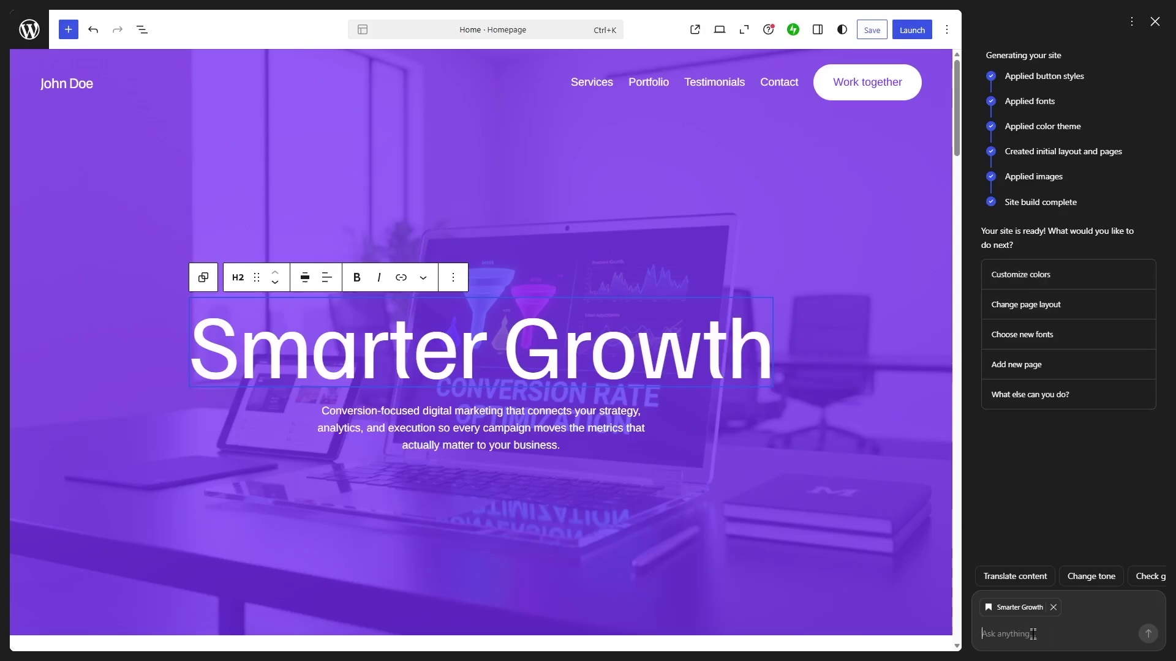
Ask the AI assistant "Give me some color palette options for this site.", compare the suggestions and apply the orange, purple and blue palette
{"action": "type", "text": "Give me some color palette options for this site."}
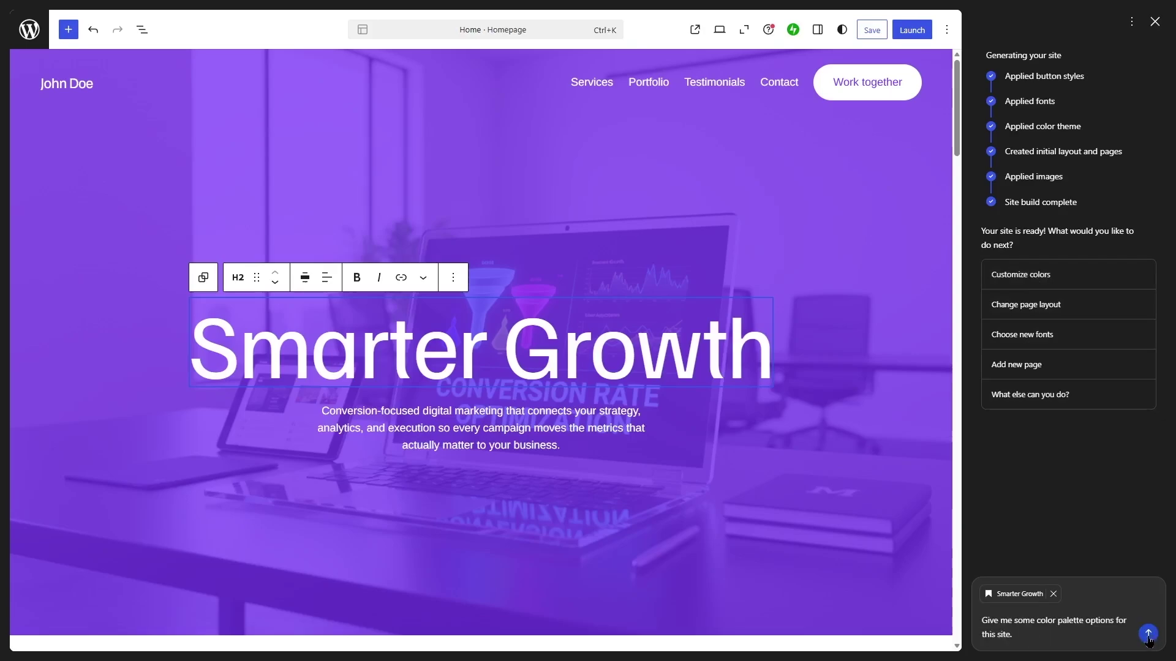
{"action": "left_click", "coordinate": [1148, 635]}
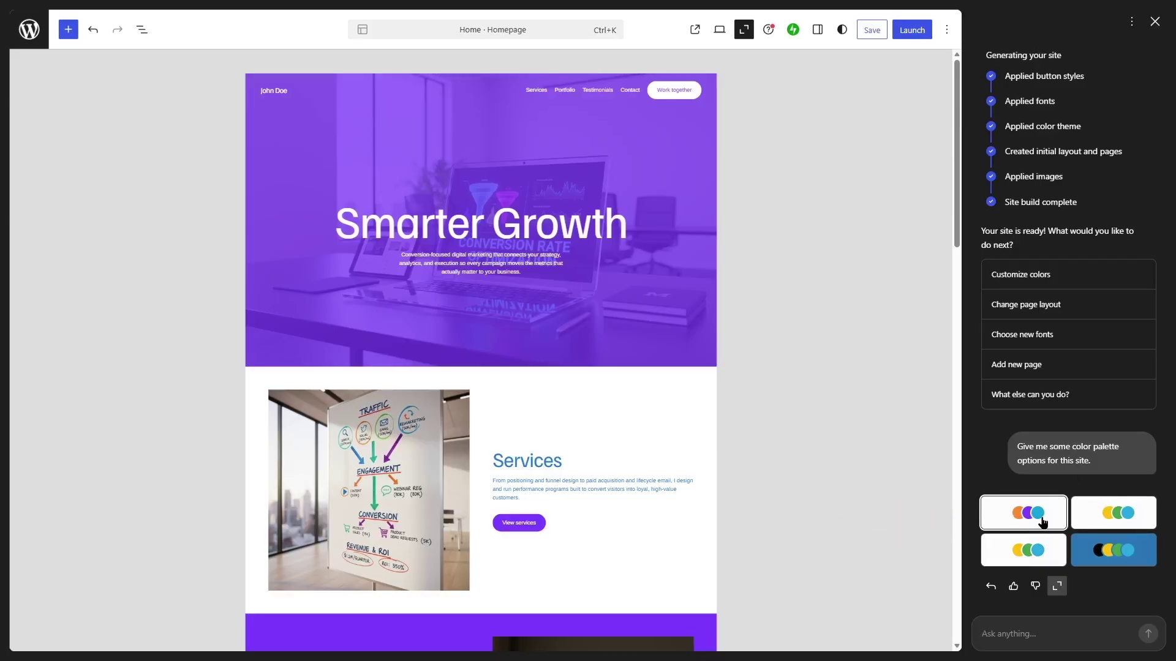
{"action": "left_click", "coordinate": [1126, 511]}
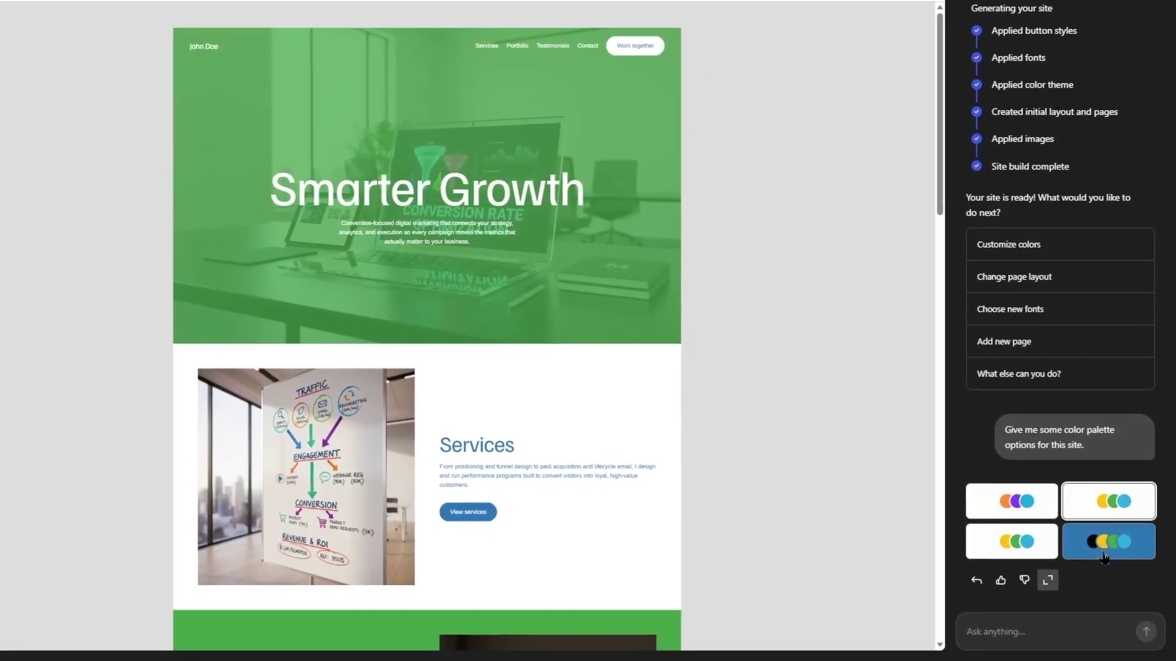
{"action": "left_click", "coordinate": [1104, 557]}
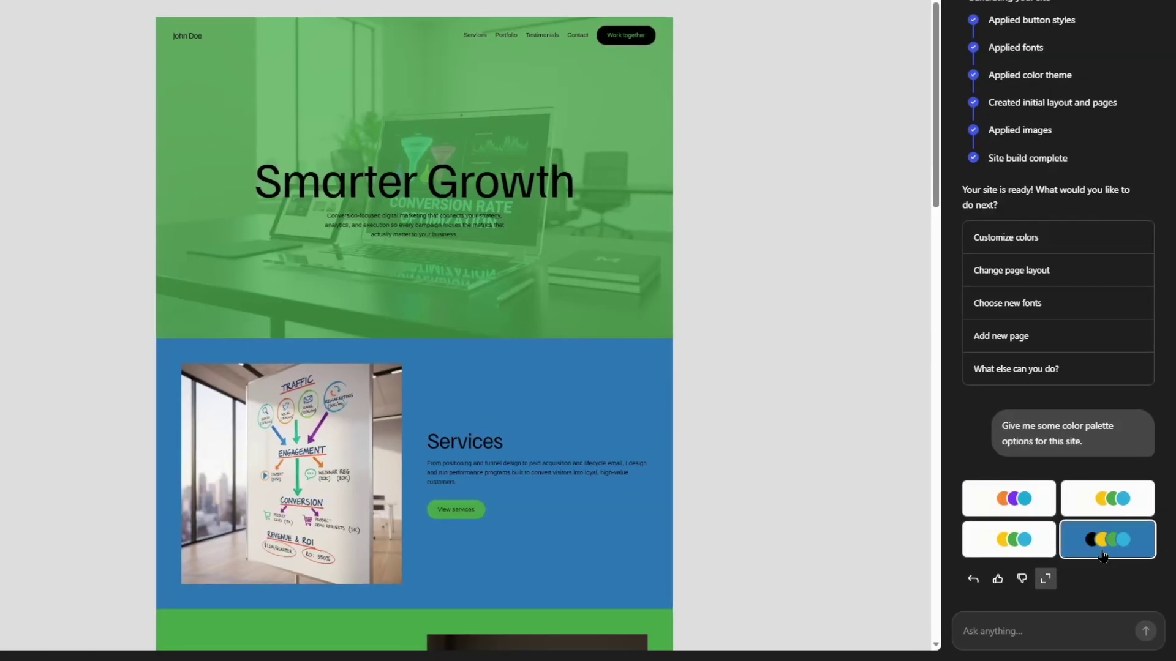
{"action": "left_click", "coordinate": [1013, 501]}
{"action": "left_click", "coordinate": [1078, 501]}
{"action": "left_click", "coordinate": [1011, 499]}
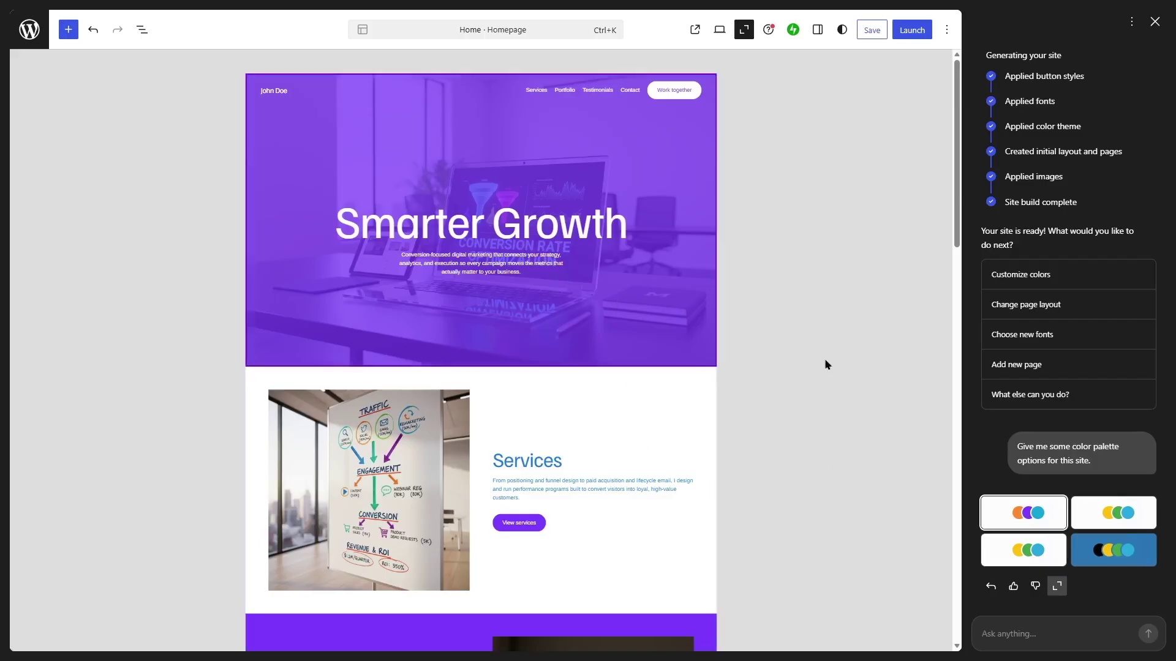
Ask the AI assistant "Give me some font options for this site.", apply Manrope & Poppins and browse the other suggested pairings
{"action": "type", "text": "Give me some font options for this site"}
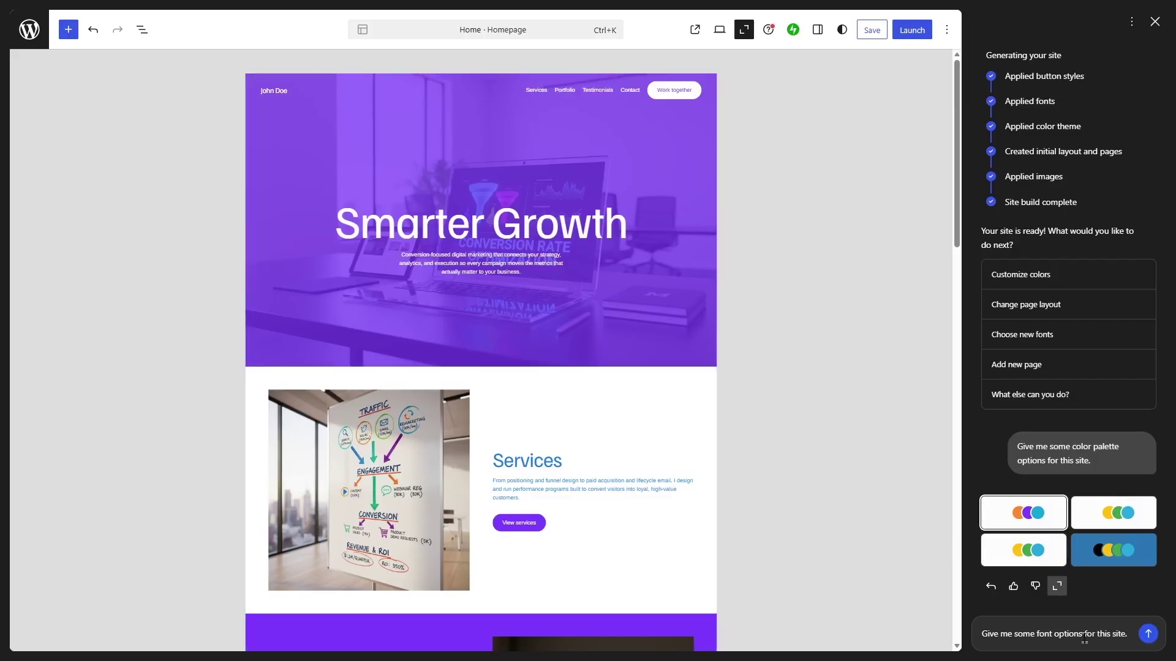
{"action": "left_click", "coordinate": [1148, 635]}
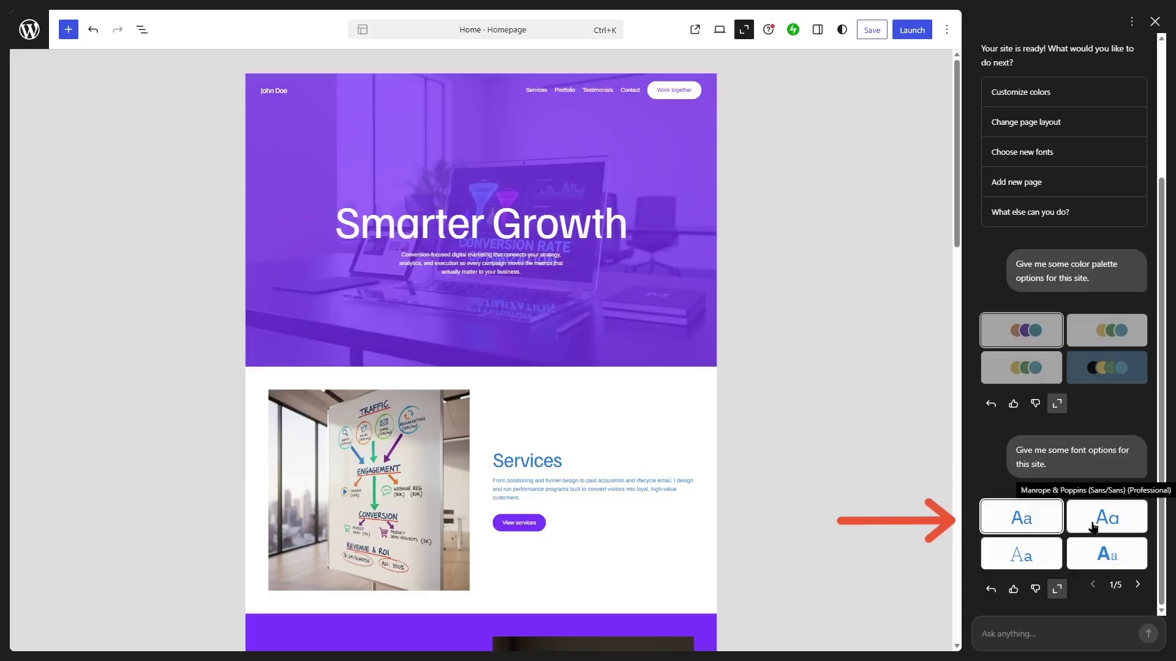
{"action": "left_click", "coordinate": [1119, 525]}
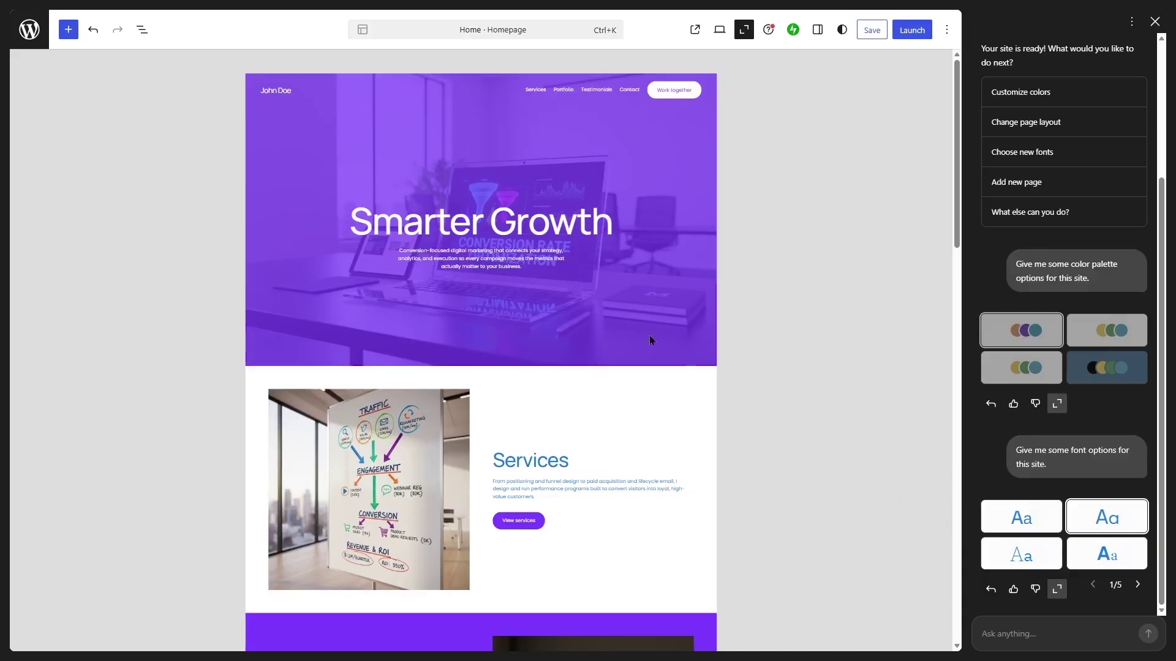
{"action": "left_click", "coordinate": [1138, 585]}
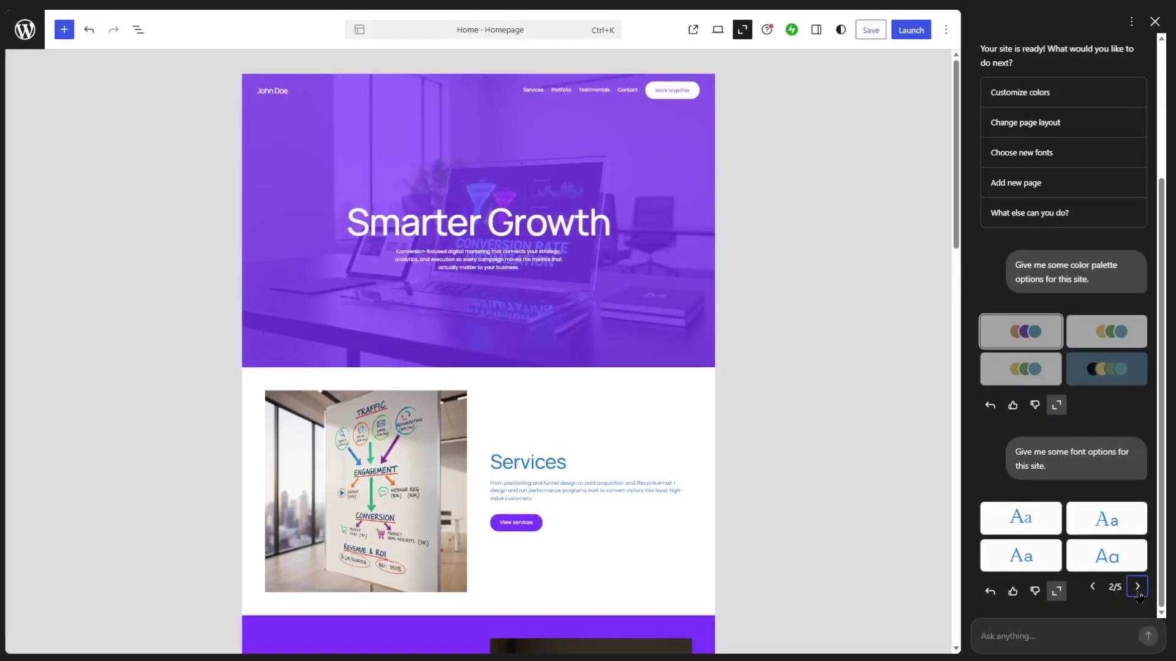
{"action": "left_click", "coordinate": [1137, 589]}
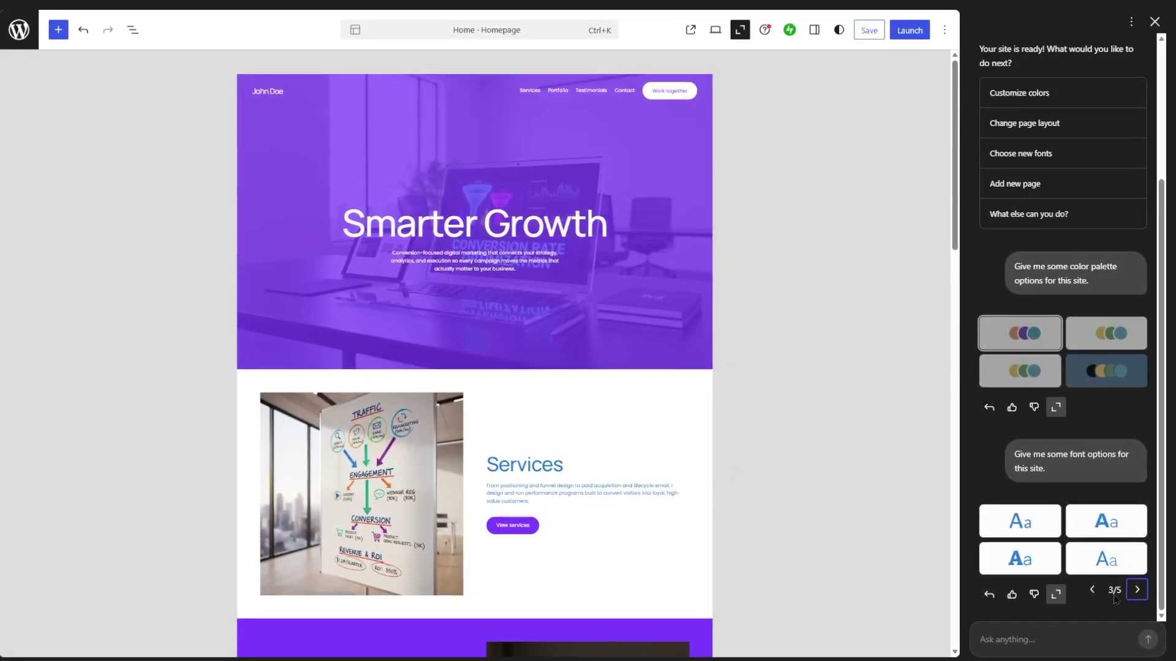
{"action": "left_click", "coordinate": [1091, 590]}
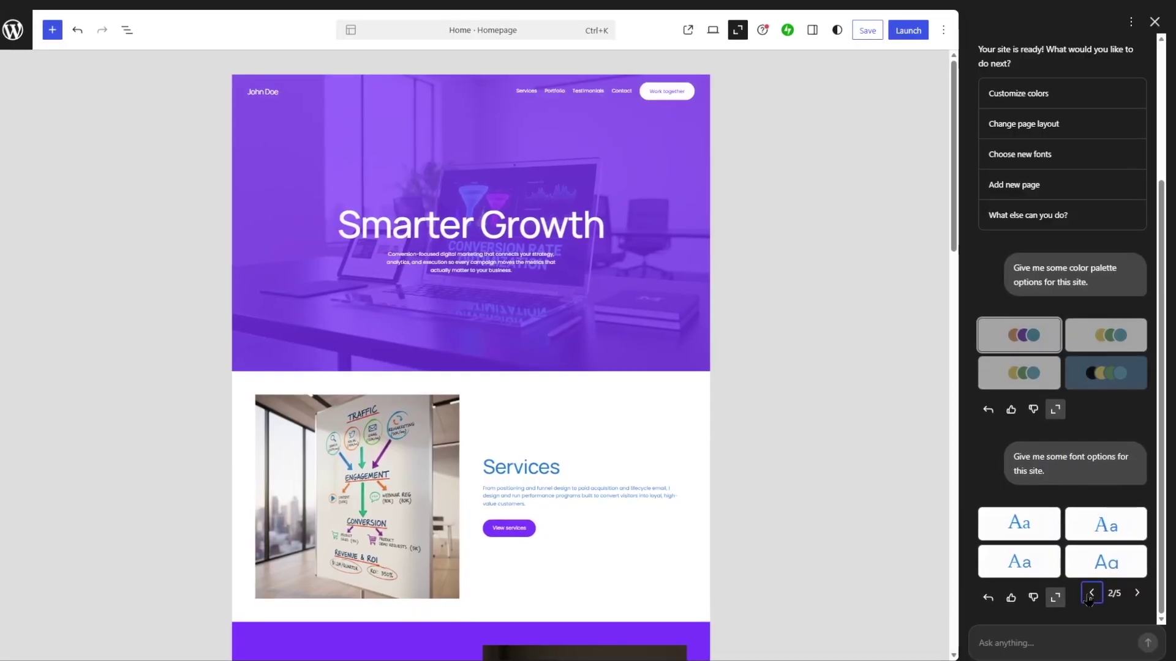
{"action": "left_click", "coordinate": [1090, 594]}
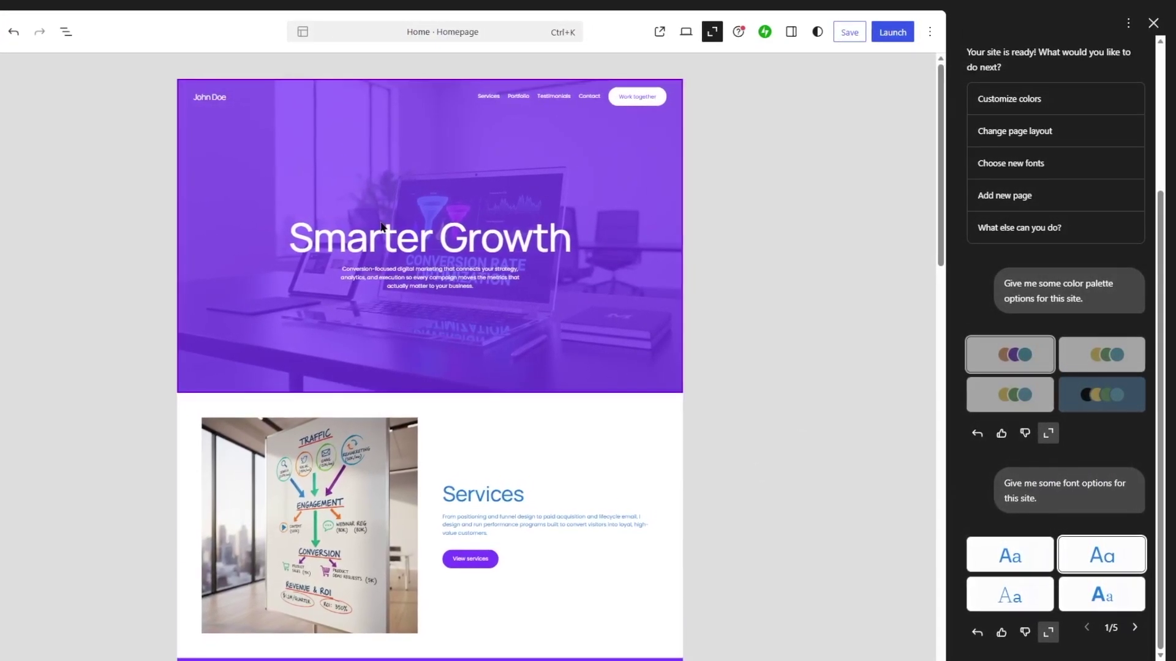
Close the AI assistant and save the site design settings, Hero Header, custom styles and Home page changes
{"action": "left_click", "coordinate": [1153, 23]}
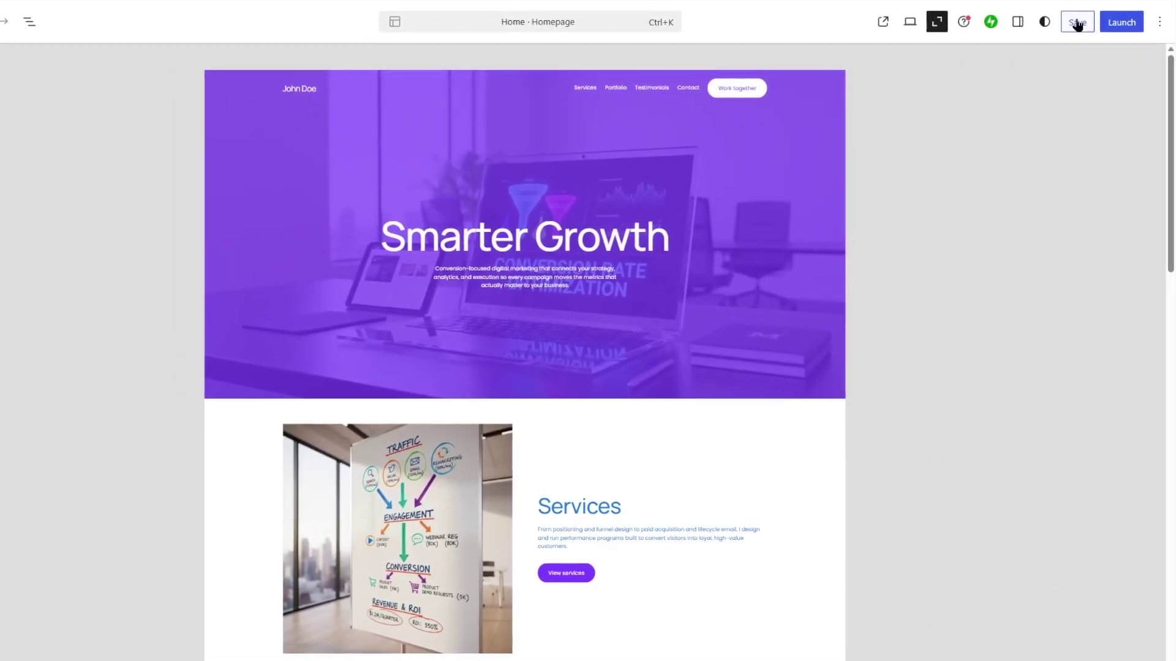
{"action": "left_click", "coordinate": [1076, 23]}
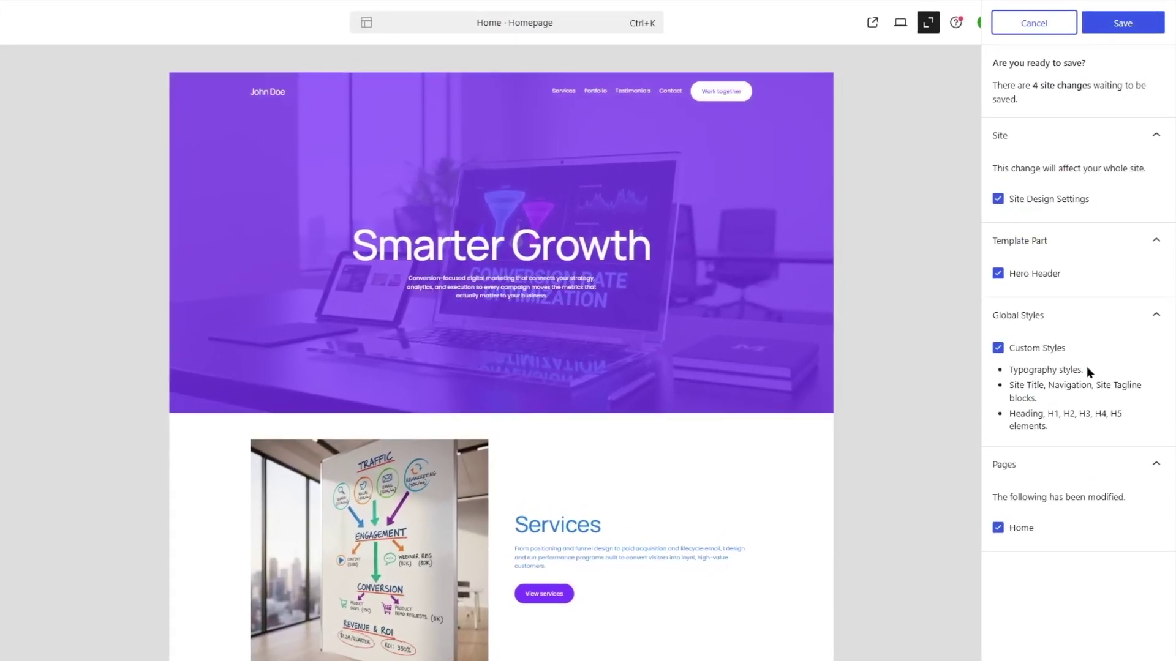
{"action": "left_click", "coordinate": [1124, 30]}
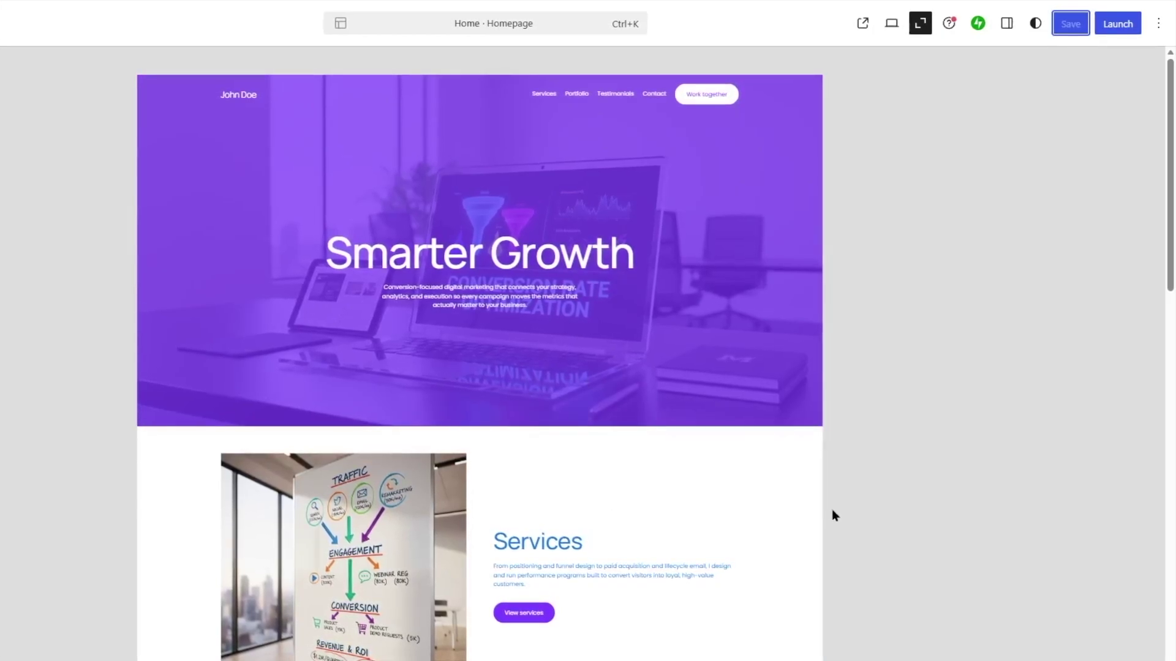
View the site's front end and review the homepage sections from the hero down to the Visit us map
{"action": "left_click", "coordinate": [863, 29]}
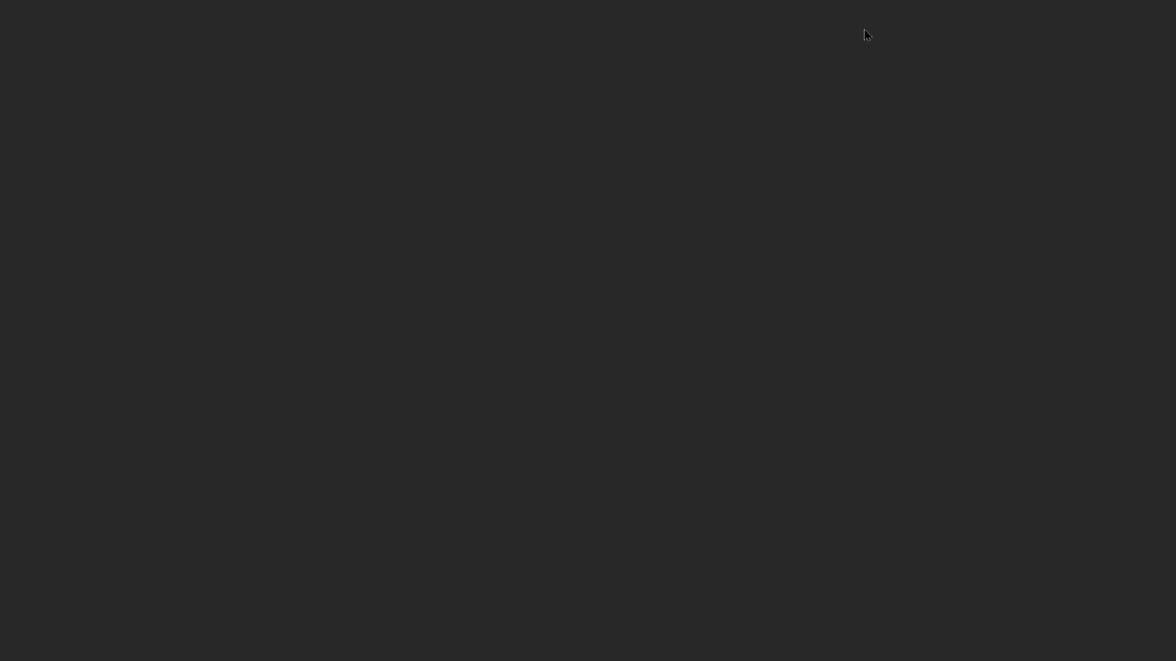
{"action": "scroll", "coordinate": [1175, 93], "scroll_direction": "down", "scroll_amount": 5}
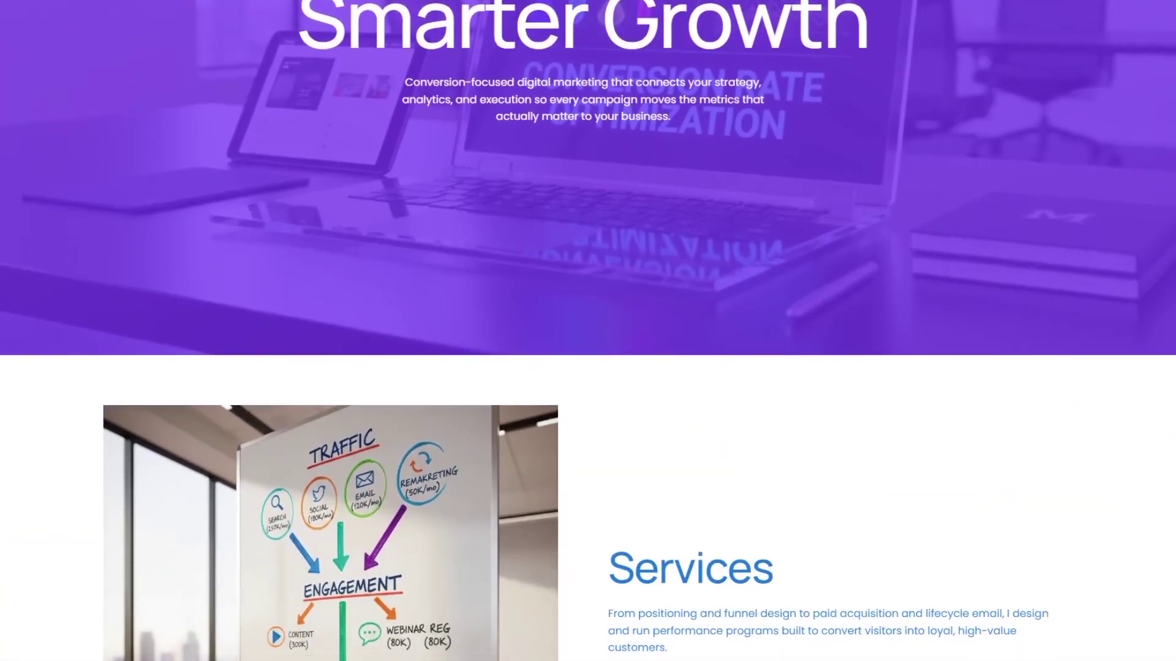
{"action": "scroll", "coordinate": [587, 331], "scroll_direction": "down", "scroll_amount": 20}
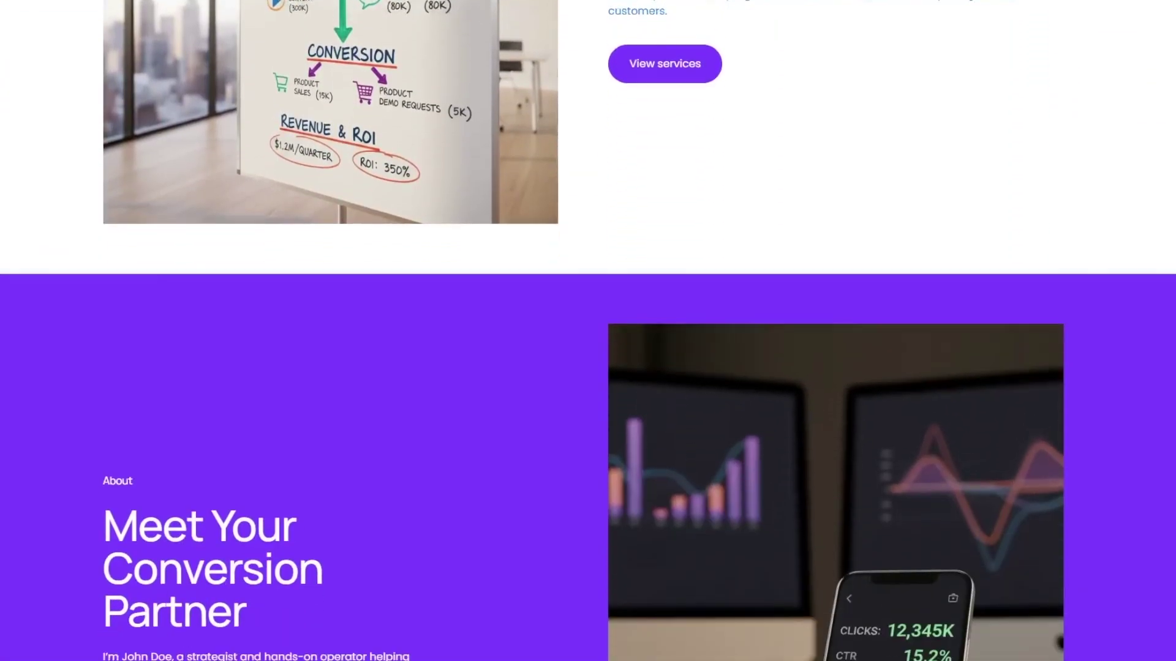
{"action": "scroll", "coordinate": [588, 331], "scroll_direction": "down", "scroll_amount": 15}
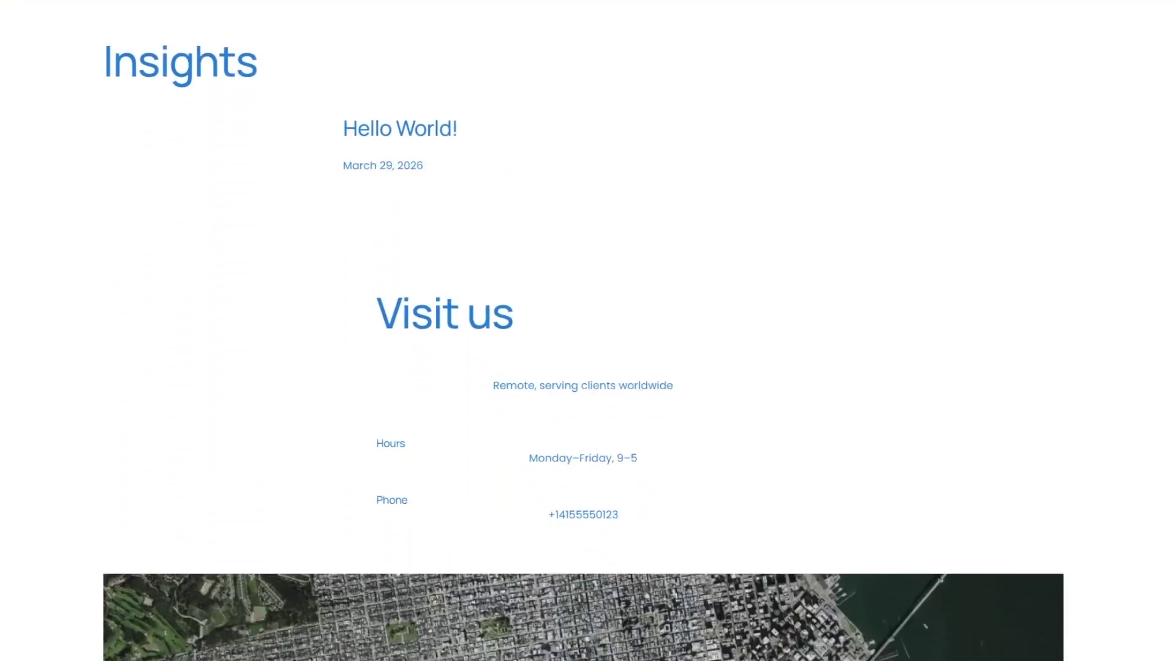
{"action": "scroll", "coordinate": [587, 330], "scroll_direction": "up", "scroll_amount": 10}
{"action": "scroll", "coordinate": [588, 331], "scroll_direction": "up", "scroll_amount": 20}
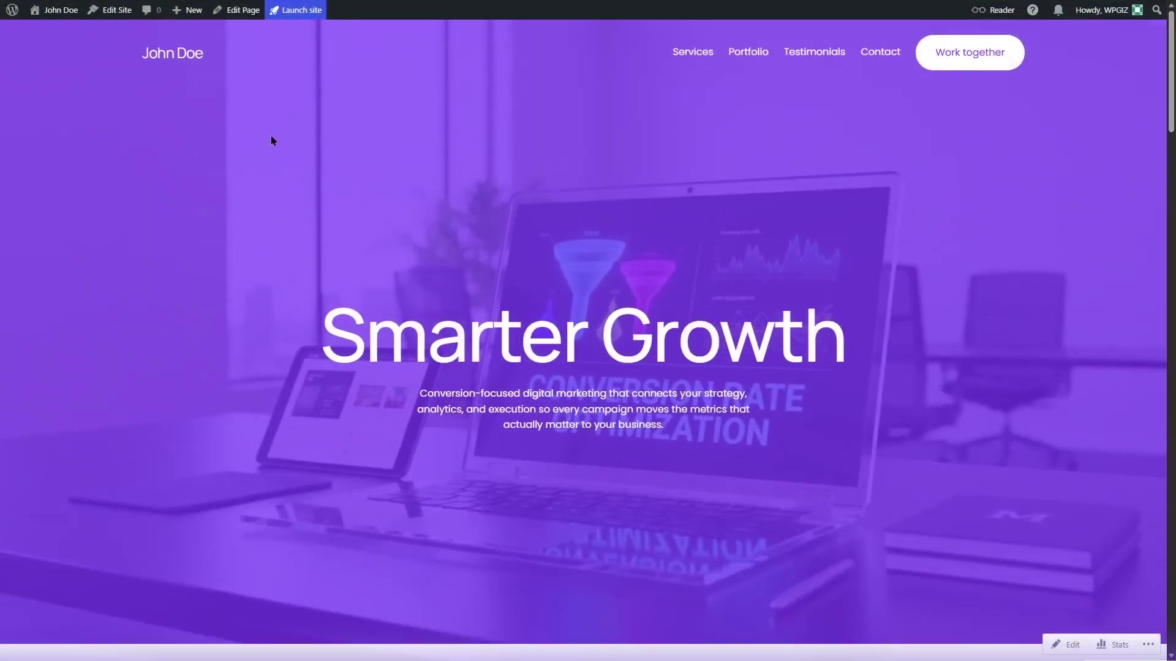
Reopen the homepage for editing from the live site and dismiss the plan upgrade offer
{"action": "left_click", "coordinate": [240, 14]}
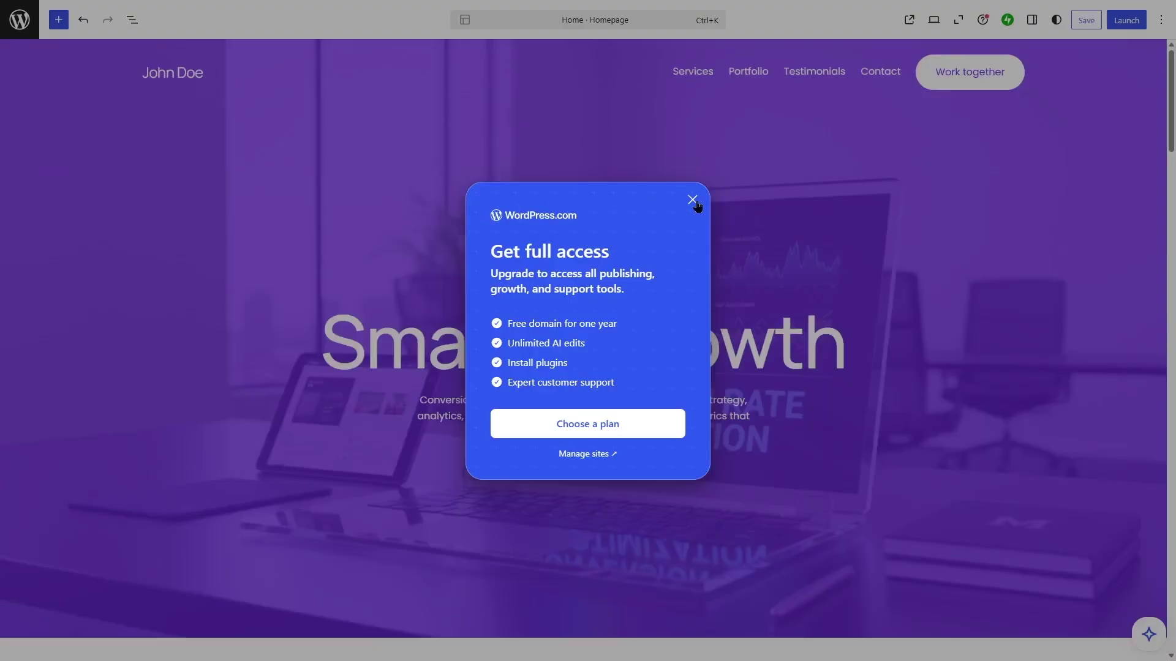
{"action": "left_click", "coordinate": [693, 200]}
{"action": "left_click", "coordinate": [695, 202]}
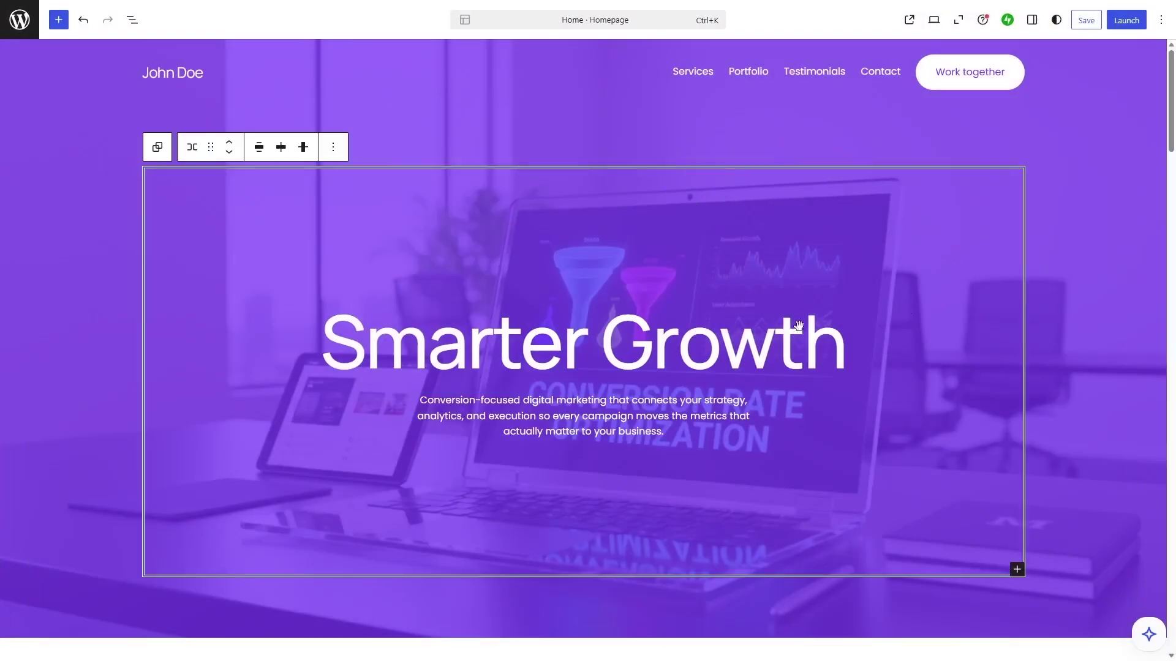
Have the AI assistant rewrite the hero paragraph with "Change this into a more conversion focused text." and close the assistant
{"action": "left_click", "coordinate": [633, 434]}
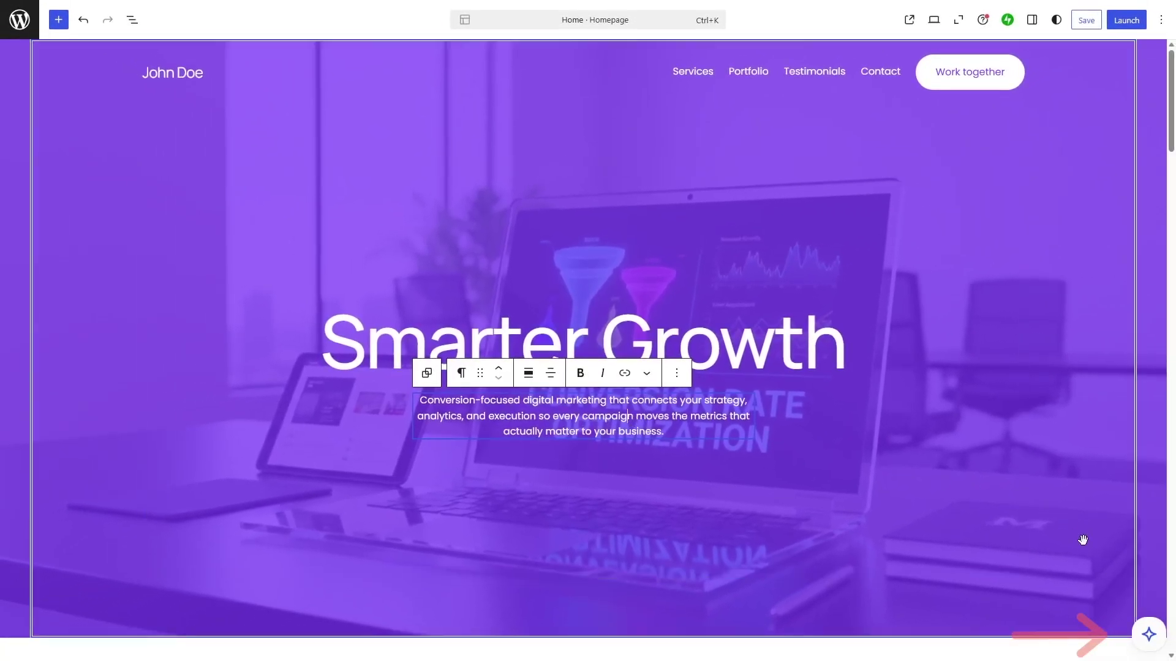
{"action": "left_click", "coordinate": [1149, 635]}
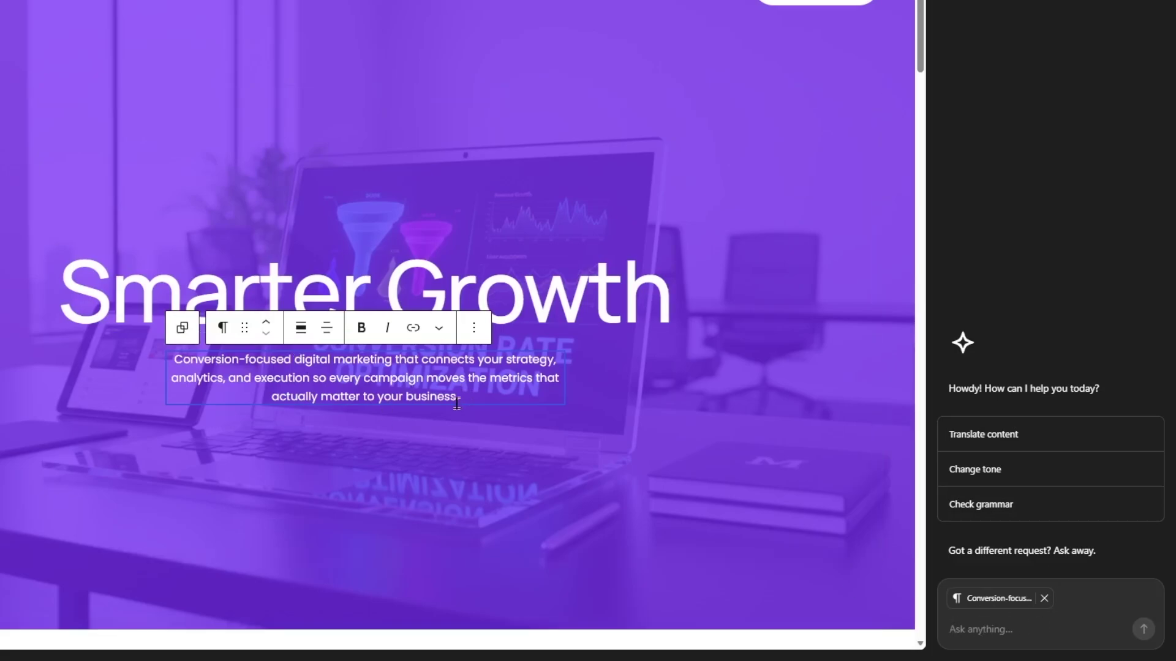
{"action": "type", "text": "Change this into a more conversion focused text."}
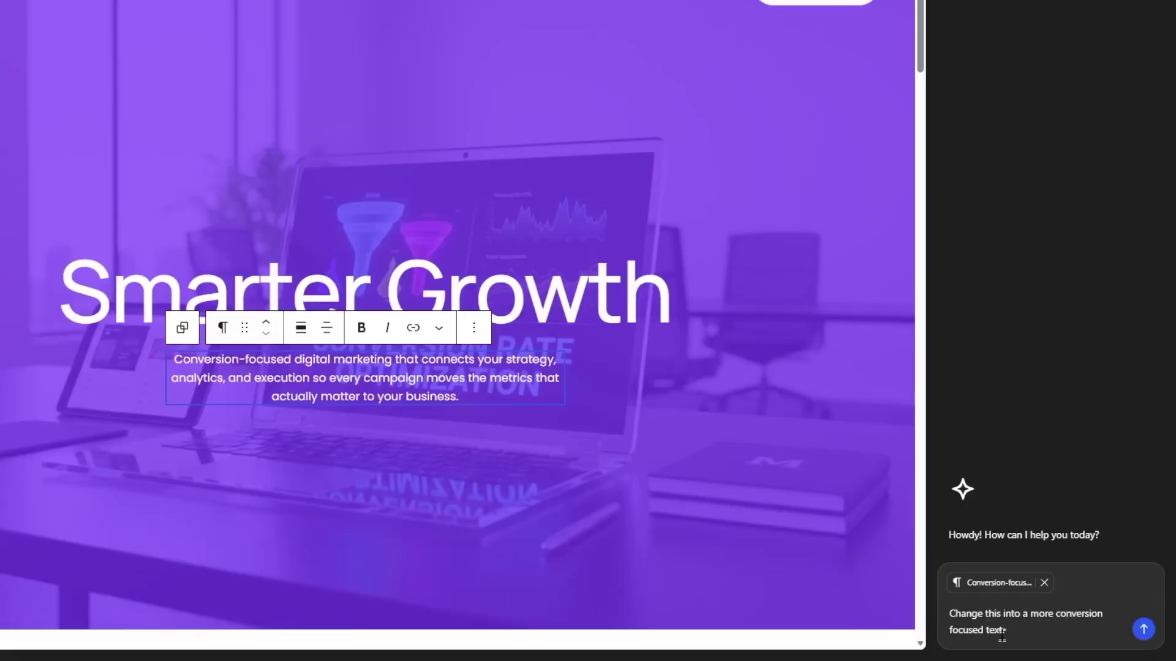
{"action": "left_click", "coordinate": [1142, 630]}
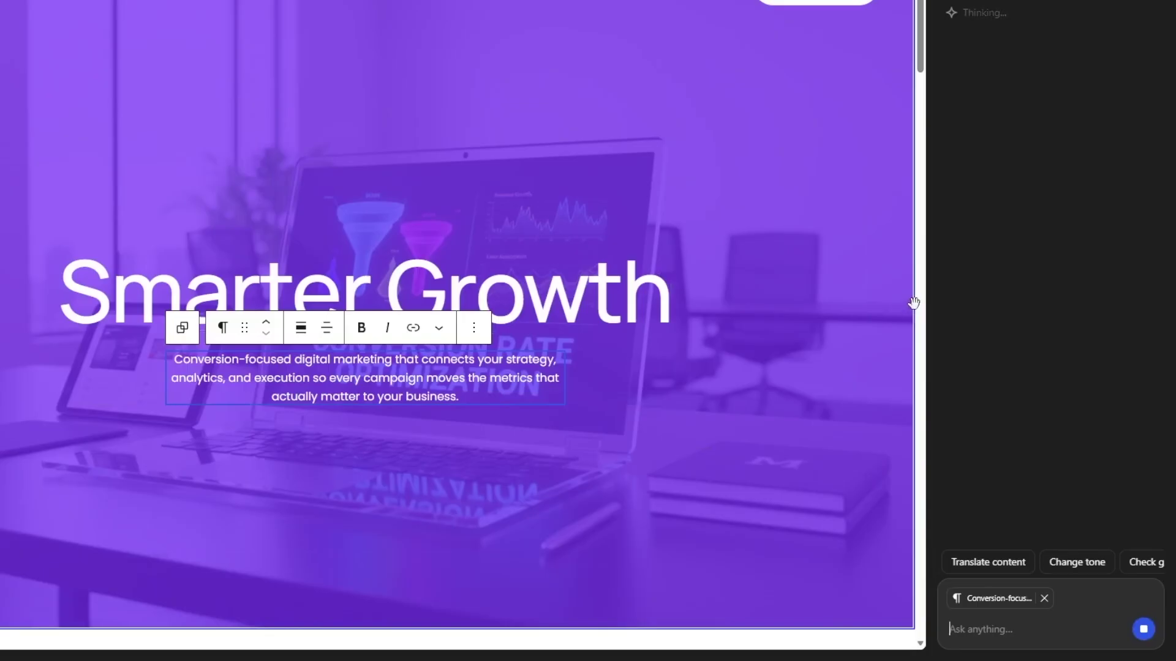
{"action": "scroll", "coordinate": [336, 30], "scroll_direction": "down", "scroll_amount": 5}
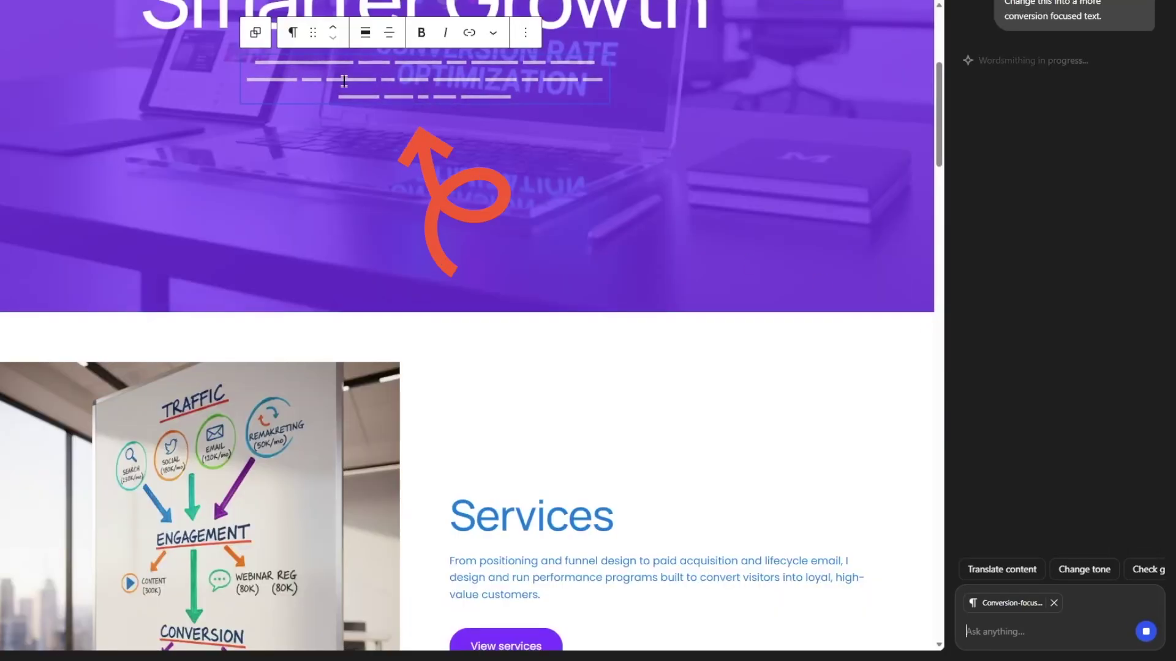
{"action": "left_click_drag", "start_coordinate": [942, 159], "coordinate": [942, 112]}
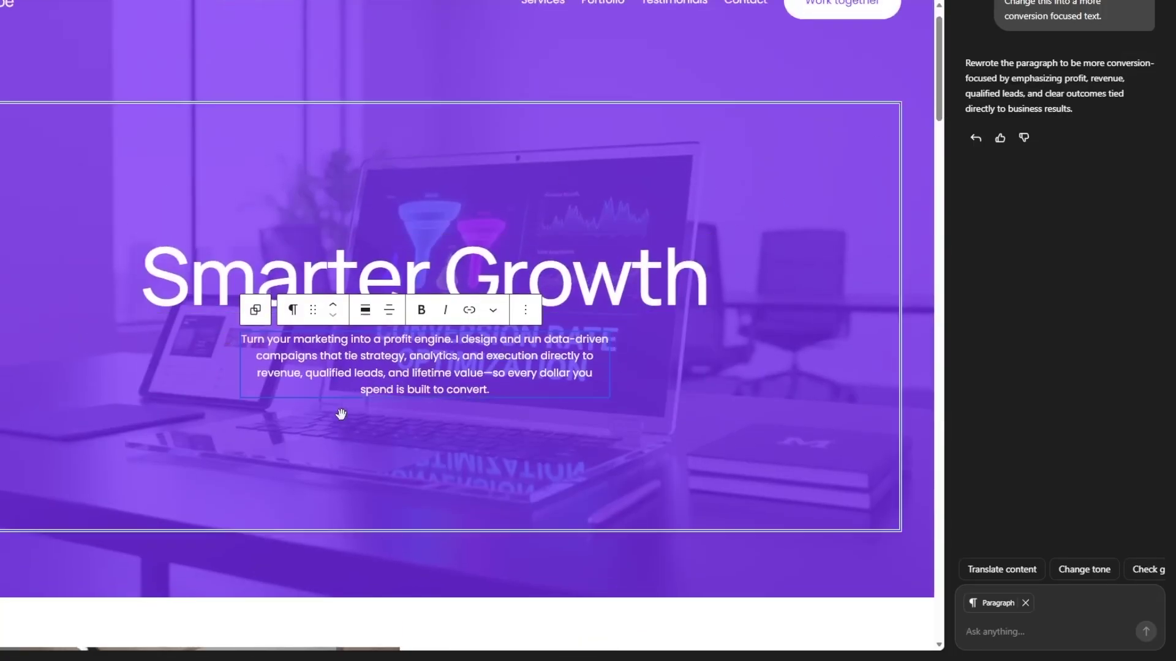
{"action": "left_click", "coordinate": [648, 295]}
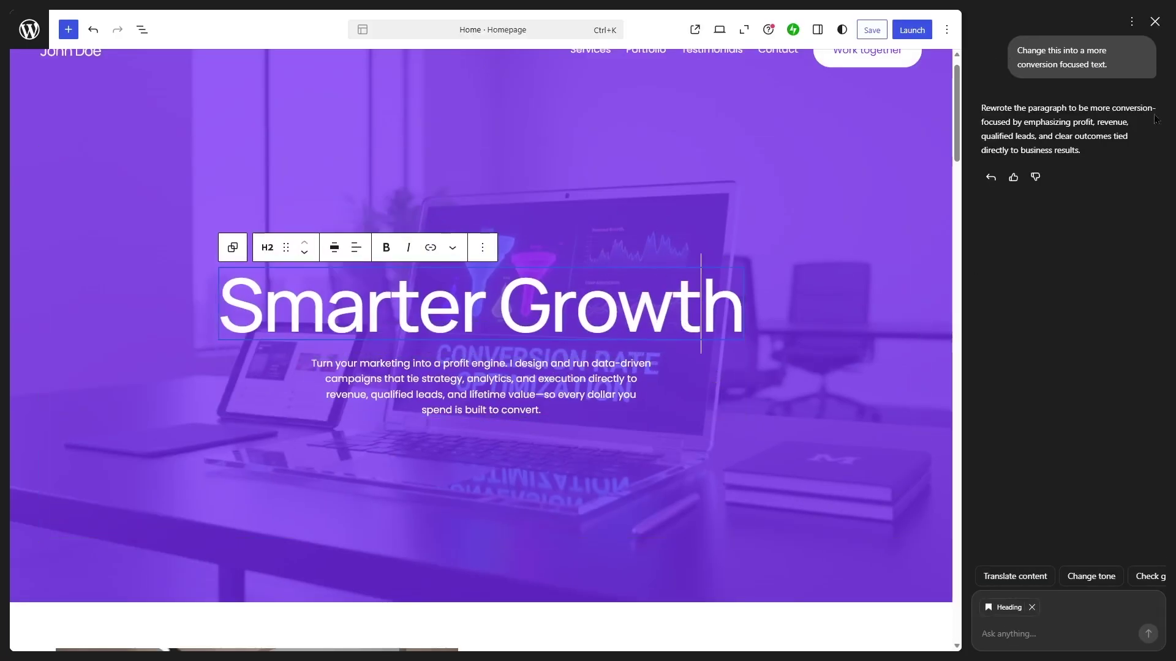
{"action": "left_click", "coordinate": [1155, 22]}
Open the About section's phone image in the AI image editor and check the available styles, keeping None
{"action": "left_click_drag", "start_coordinate": [1171, 98], "coordinate": [1172, 274]}
{"action": "left_click", "coordinate": [743, 362]}
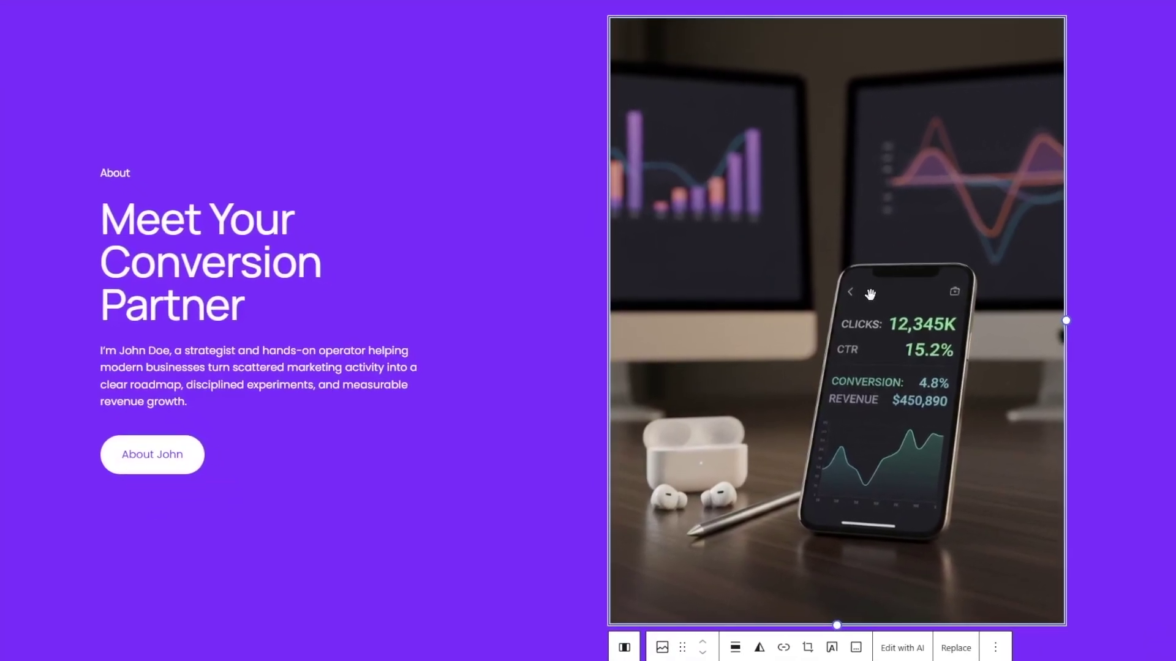
{"action": "left_click", "coordinate": [923, 648]}
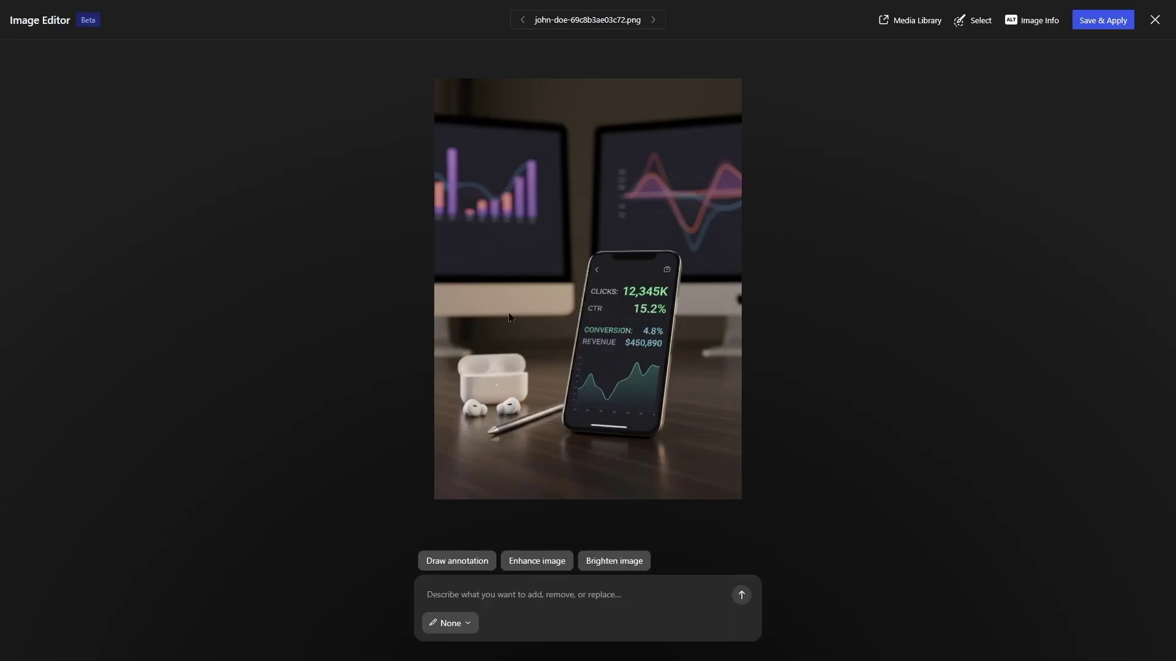
{"action": "left_click", "coordinate": [468, 624]}
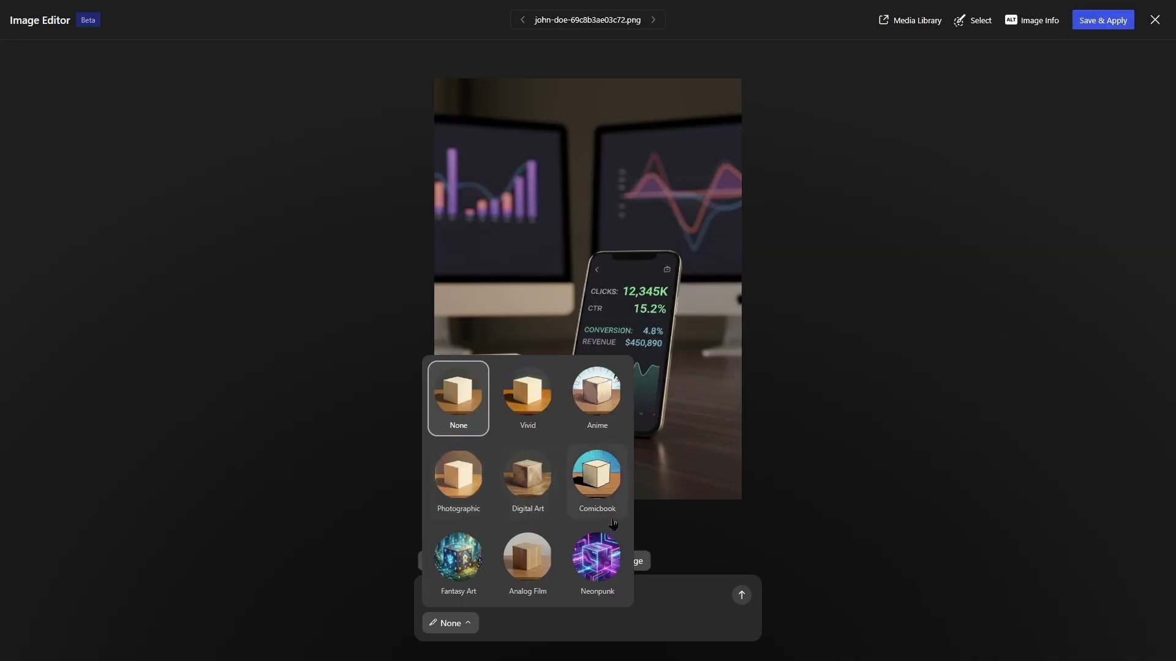
{"action": "left_click", "coordinate": [662, 593]}
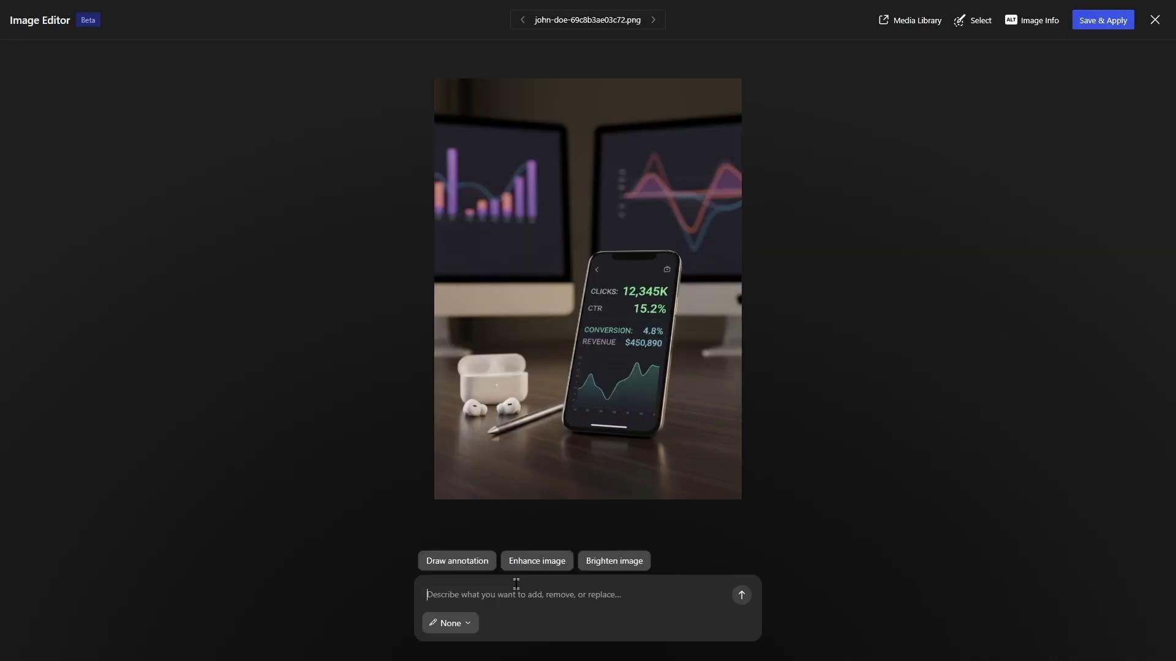
Brighten the About image with the suggested natural brightness prompt, compare its revisions, apply the brightened version and exit the image editor
{"action": "left_click", "coordinate": [614, 560]}
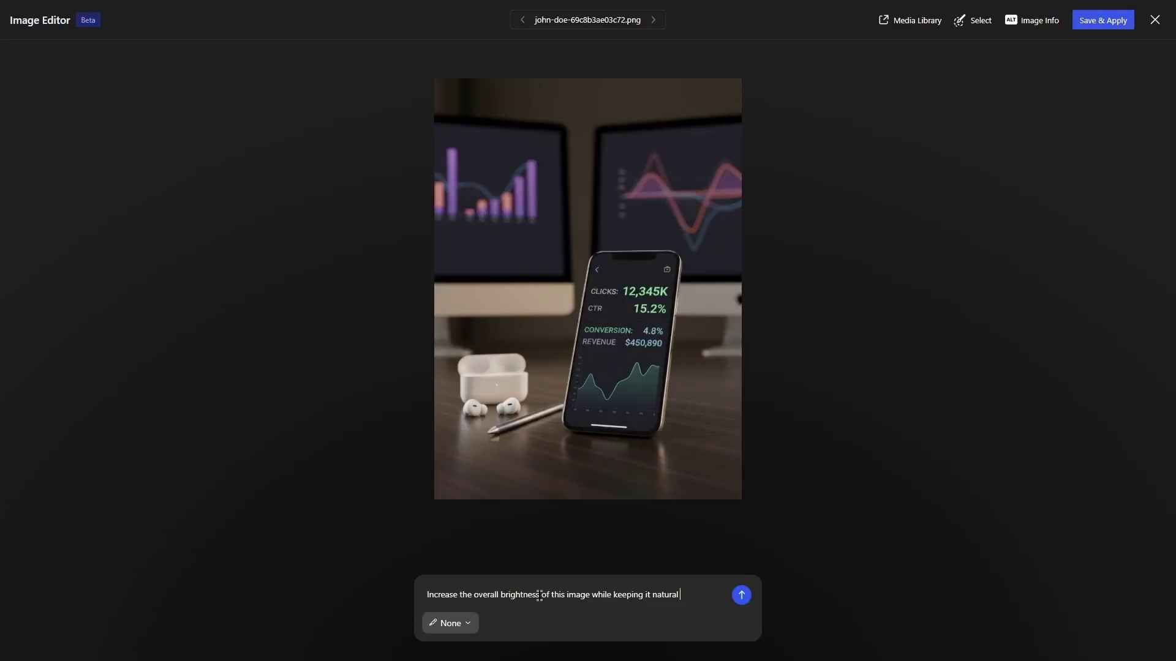
{"action": "left_click", "coordinate": [743, 600]}
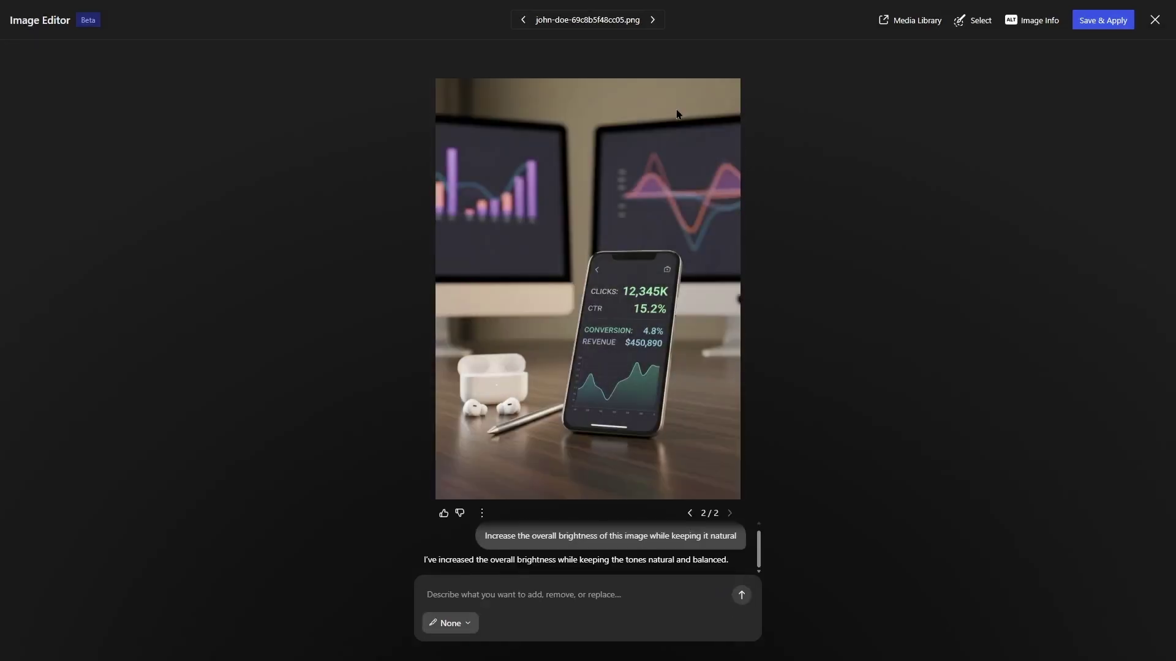
{"action": "left_click", "coordinate": [692, 514]}
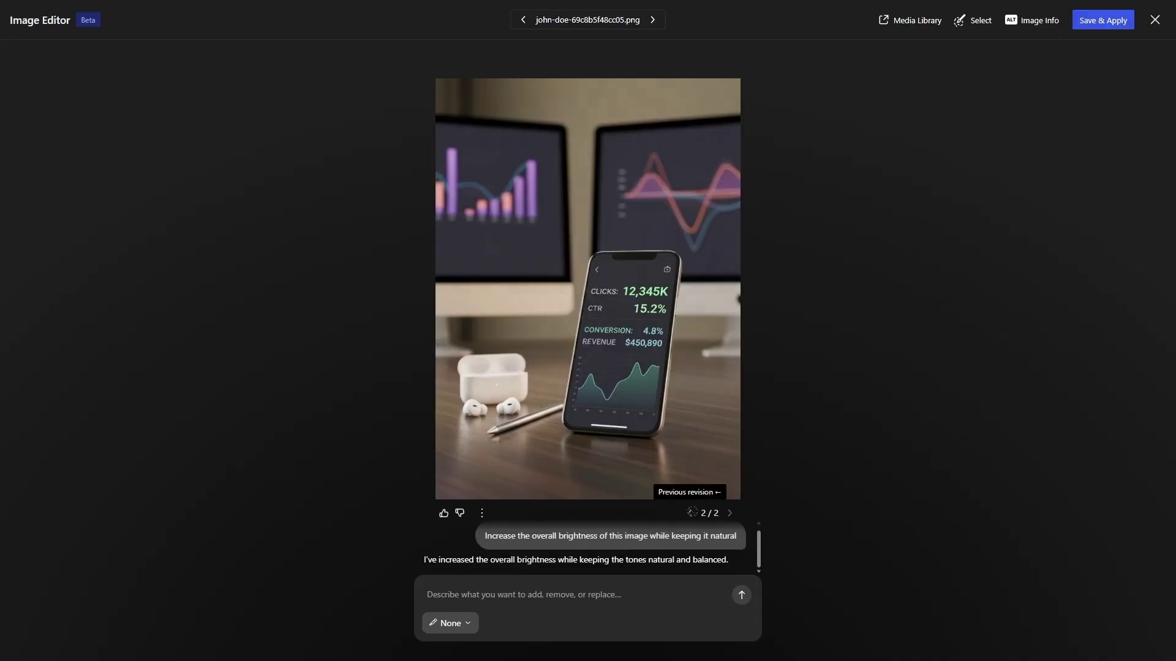
{"action": "left_click", "coordinate": [731, 513]}
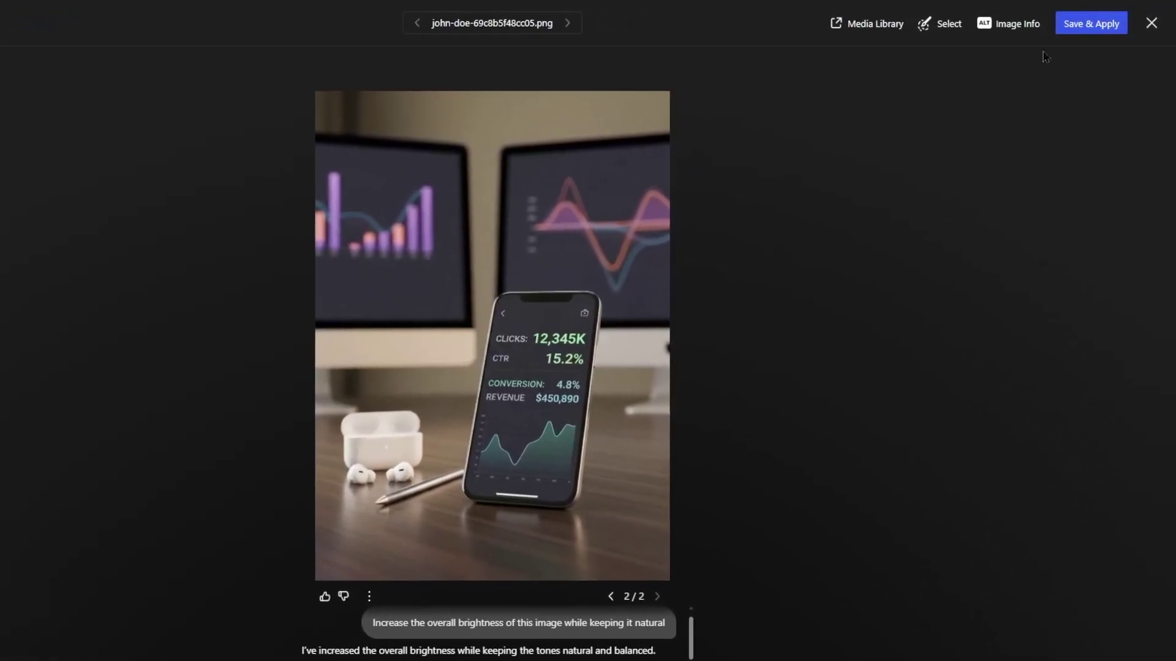
{"action": "left_click", "coordinate": [1152, 23]}
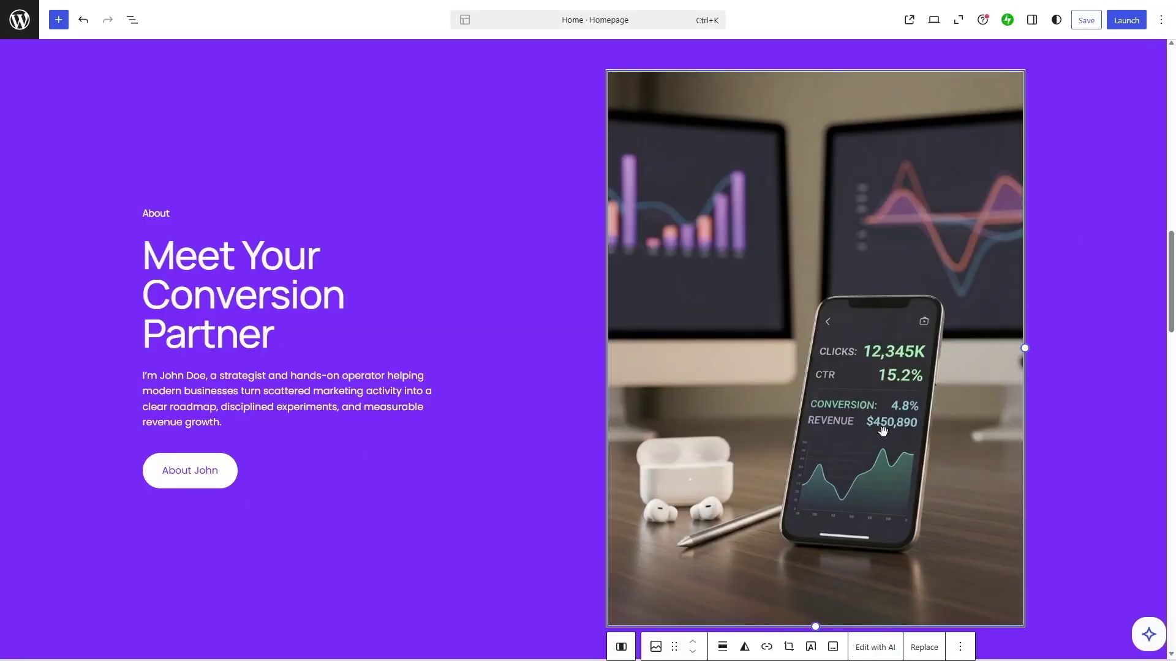
Check the AI assistant's image options for the selected About image and close the assistant
{"action": "left_click", "coordinate": [1148, 635]}
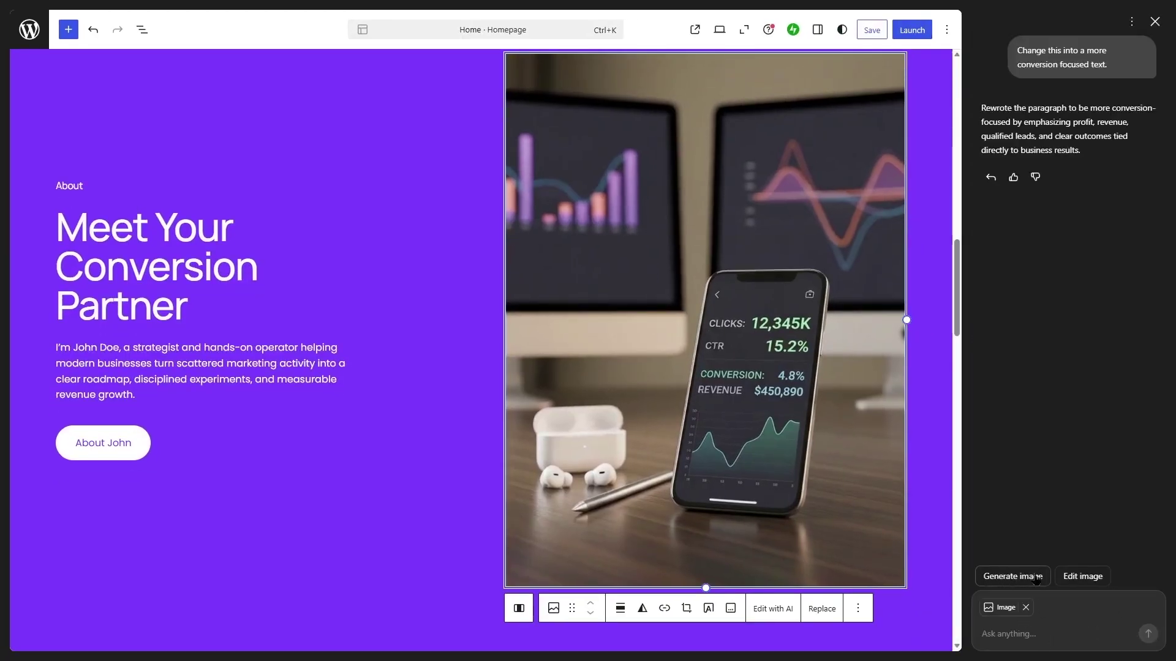
{"action": "left_click", "coordinate": [1155, 21]}
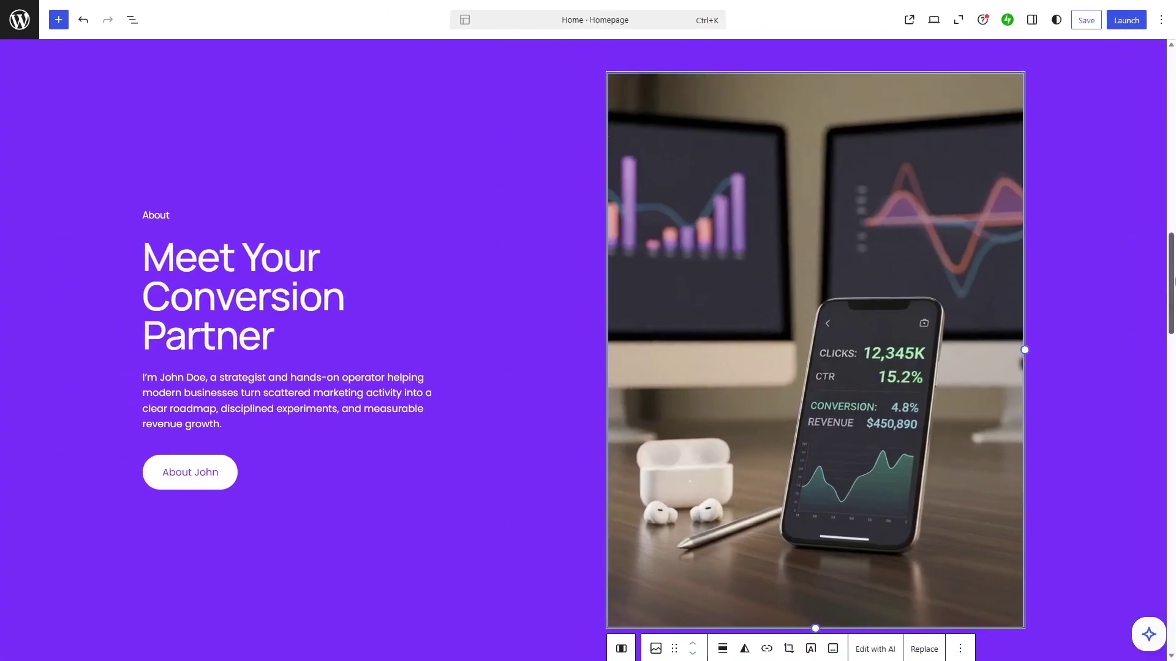
Edit the Services whiteboard image with AI, using the prompt "Generate another image with digital marketing theme." and the Photographic style
{"action": "left_click_drag", "start_coordinate": [1174, 282], "coordinate": [1174, 383]}
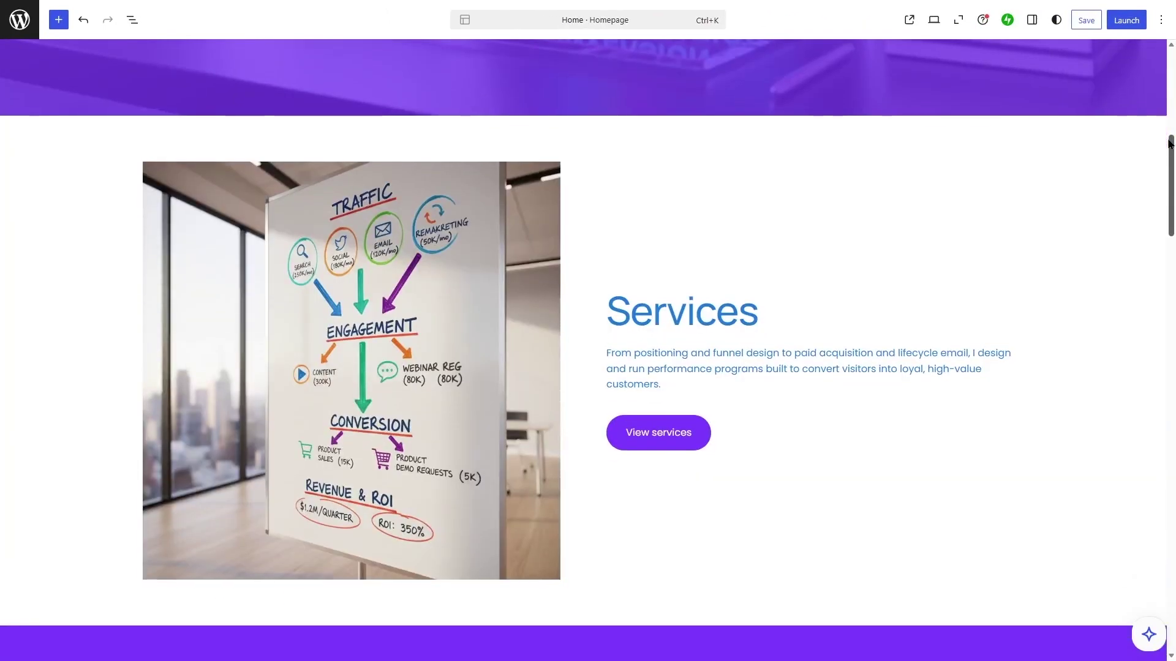
{"action": "left_click", "coordinate": [409, 303]}
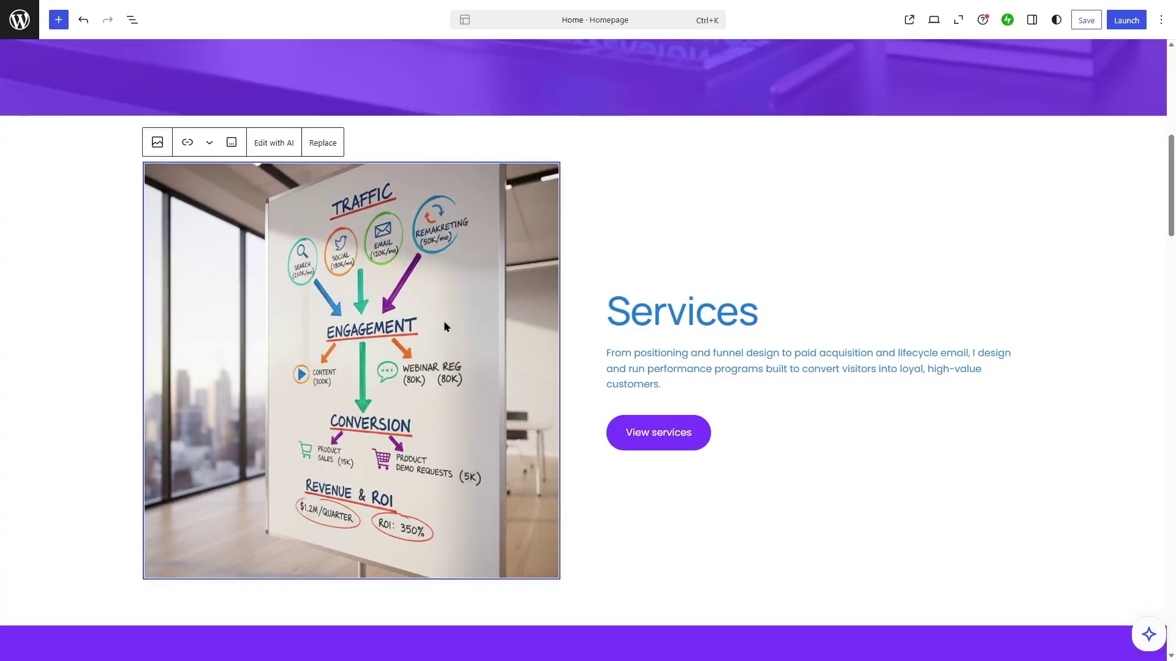
{"action": "left_click", "coordinate": [279, 147]}
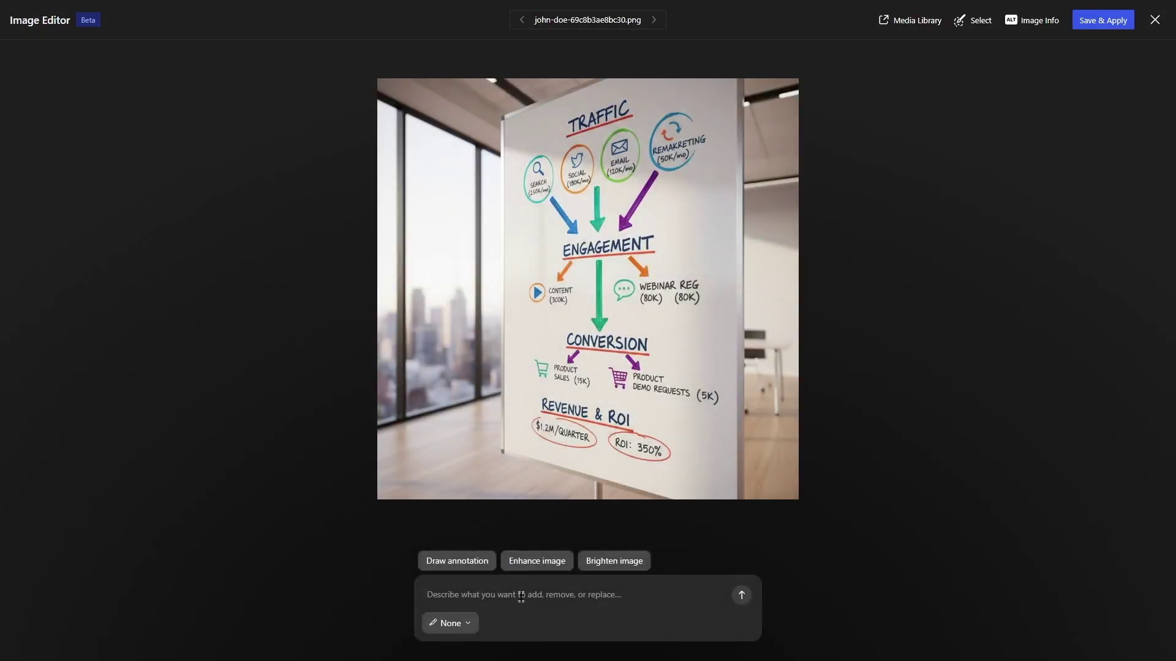
{"action": "left_click", "coordinate": [520, 597]}
{"action": "type", "text": "Generate another image with digital marketing theme."}
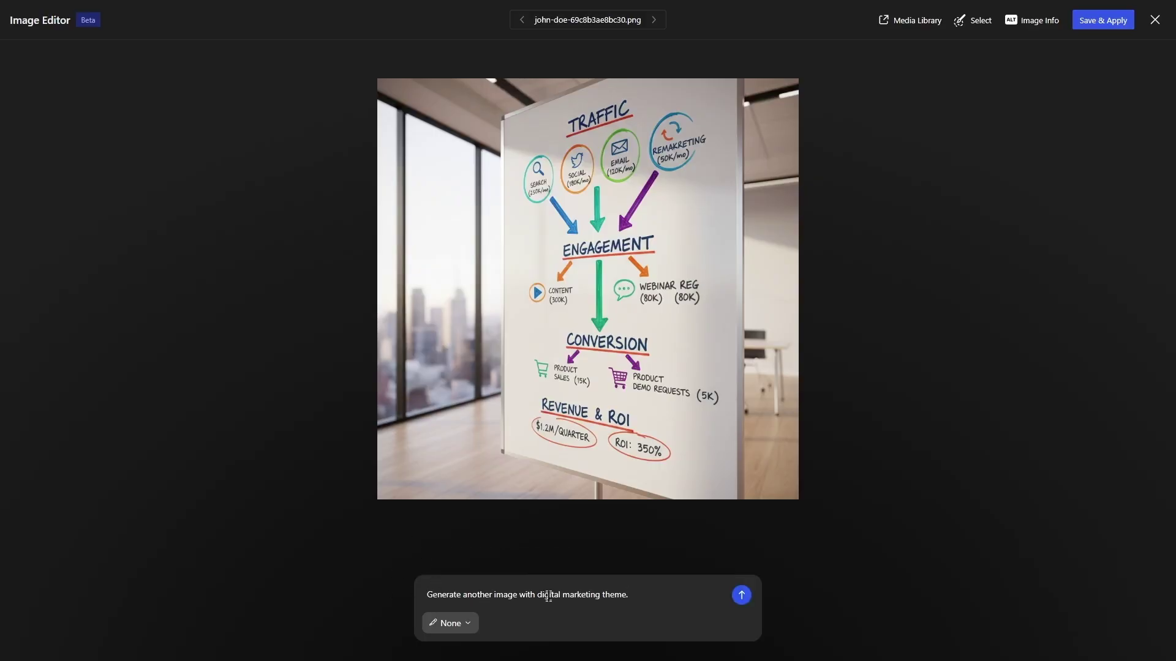
{"action": "left_click", "coordinate": [472, 624]}
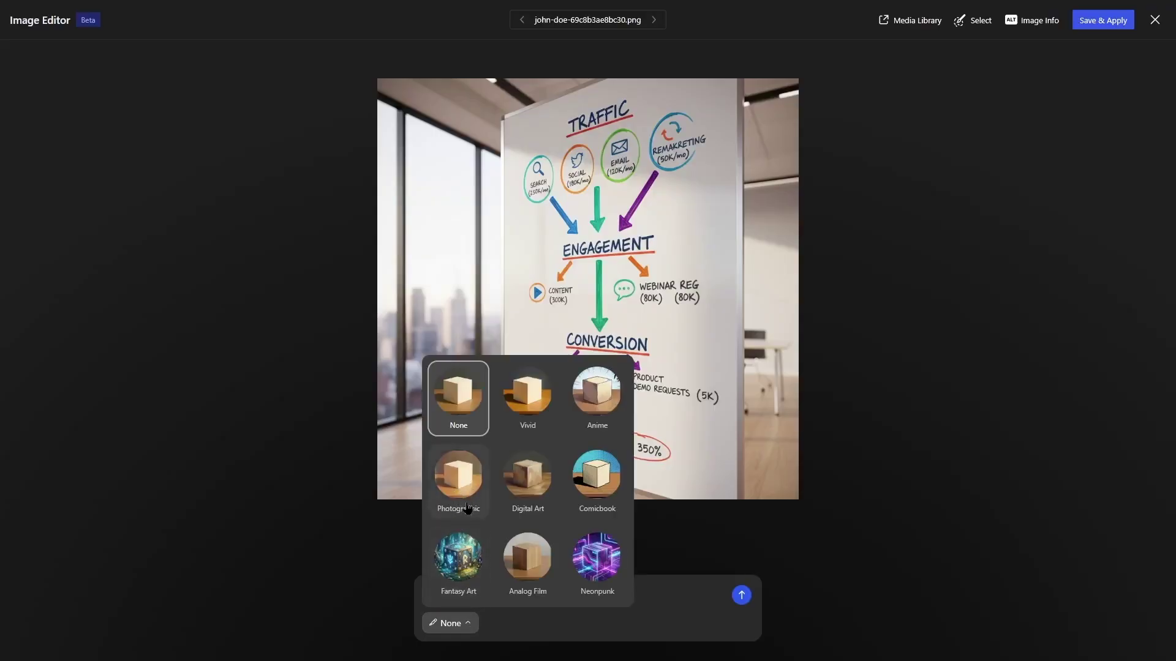
{"action": "left_click", "coordinate": [469, 465]}
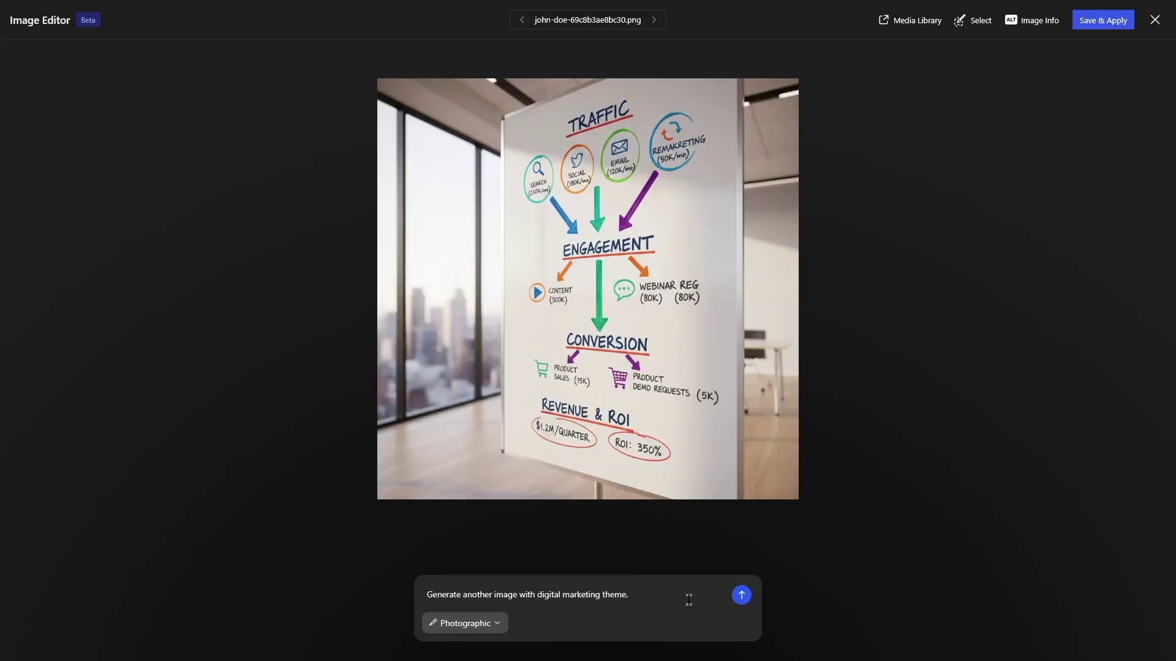
{"action": "left_click", "coordinate": [741, 595]}
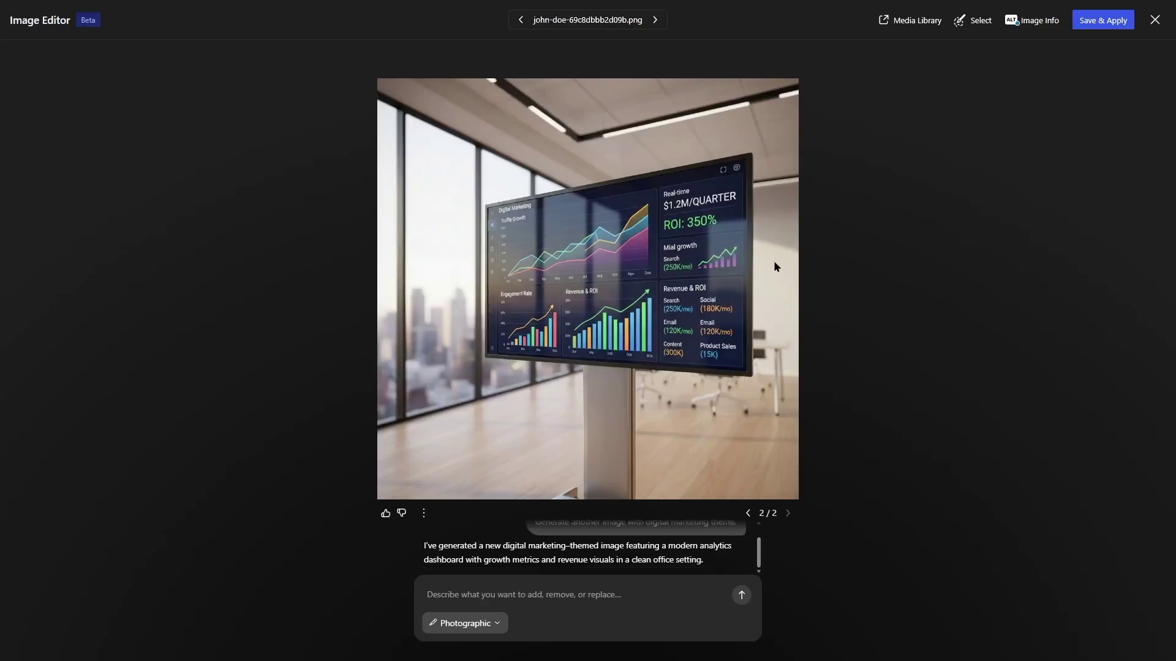
Save and apply the generated image to the Services section, exit the image editor and return to the hero
{"action": "left_click", "coordinate": [1101, 23]}
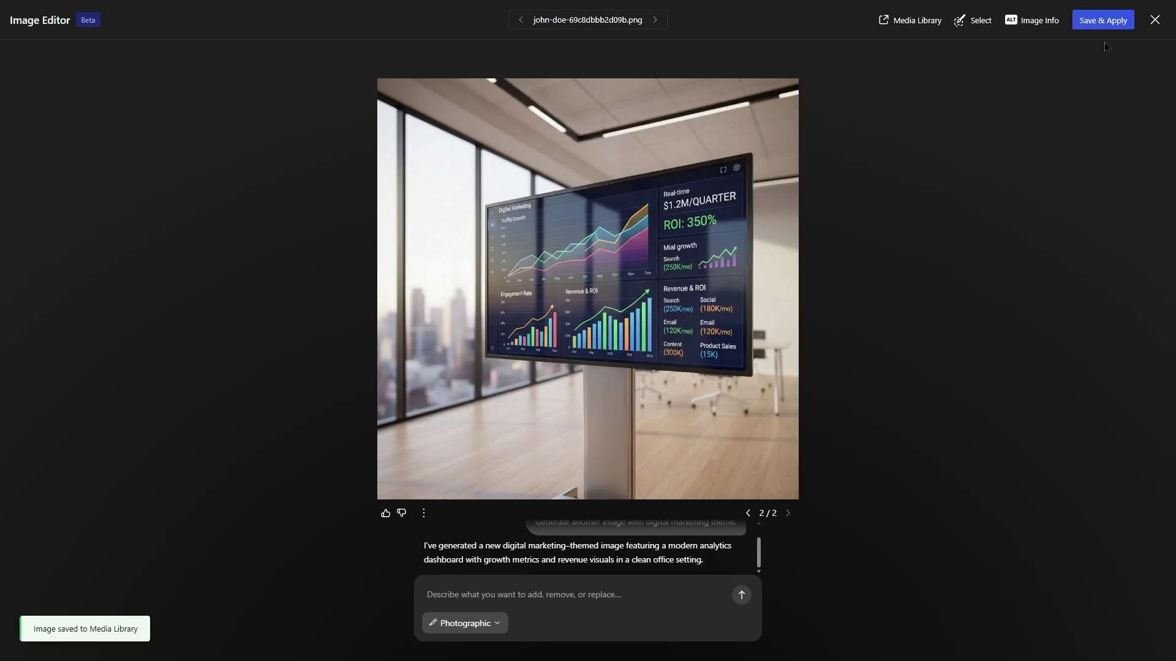
{"action": "left_click", "coordinate": [1152, 23]}
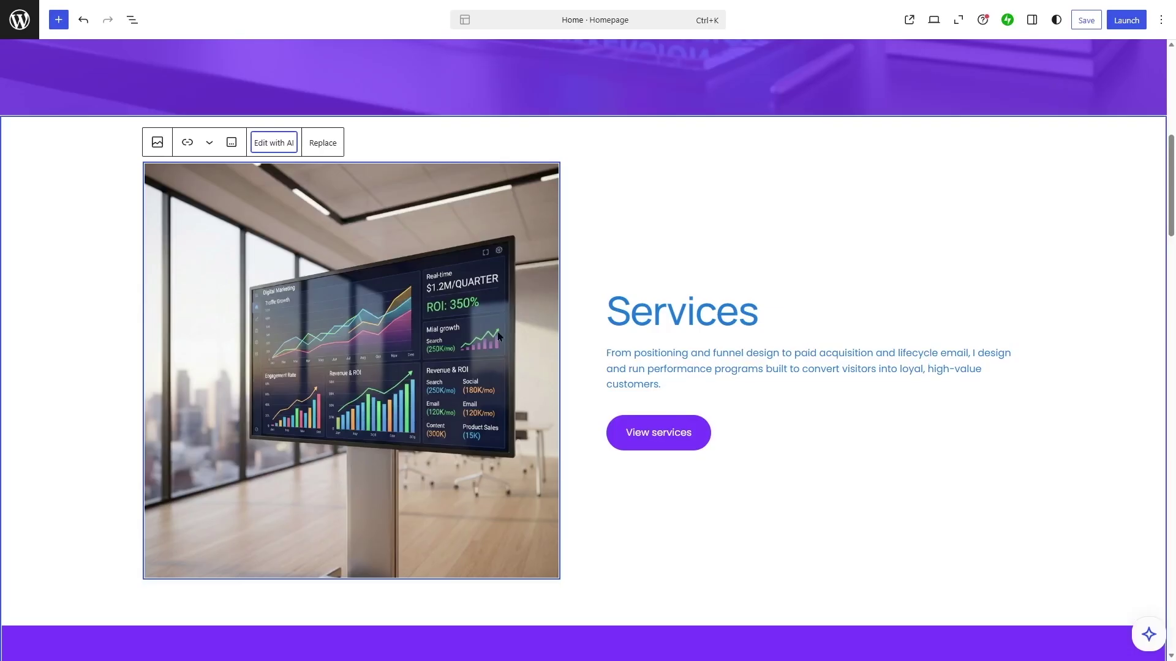
{"action": "scroll", "coordinate": [1132, 248], "scroll_direction": "up", "scroll_amount": 8}
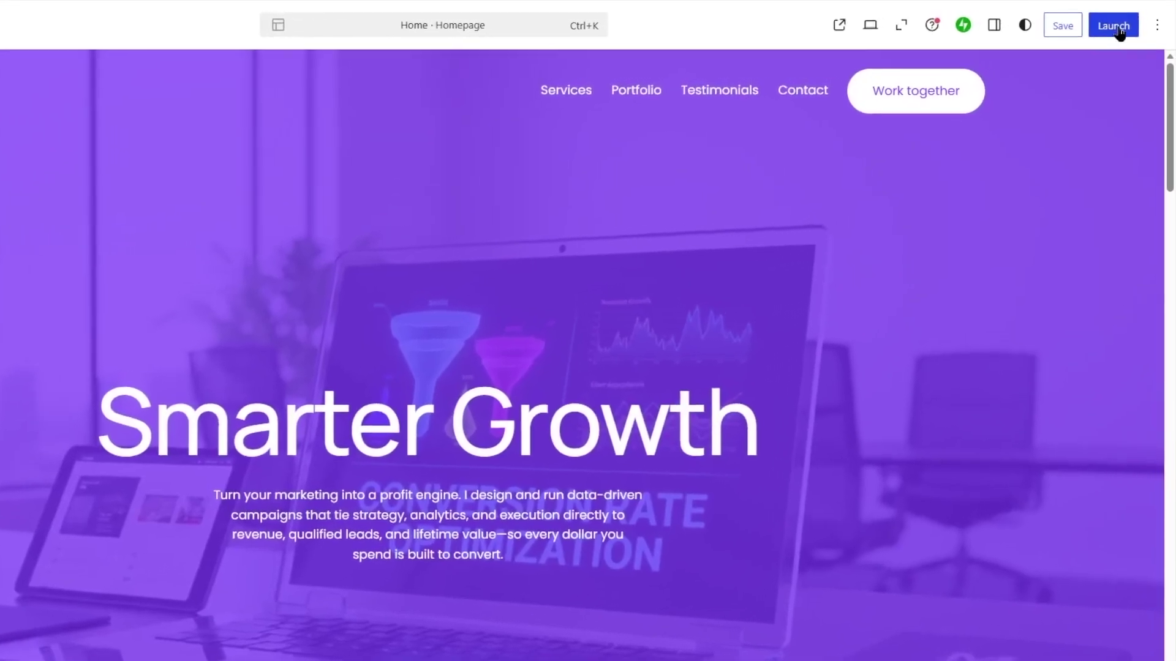
Launch the site with the yearly Business plan, skipping the domain purchase to keep the current wordpress.com address
{"action": "left_click", "coordinate": [1106, 28]}
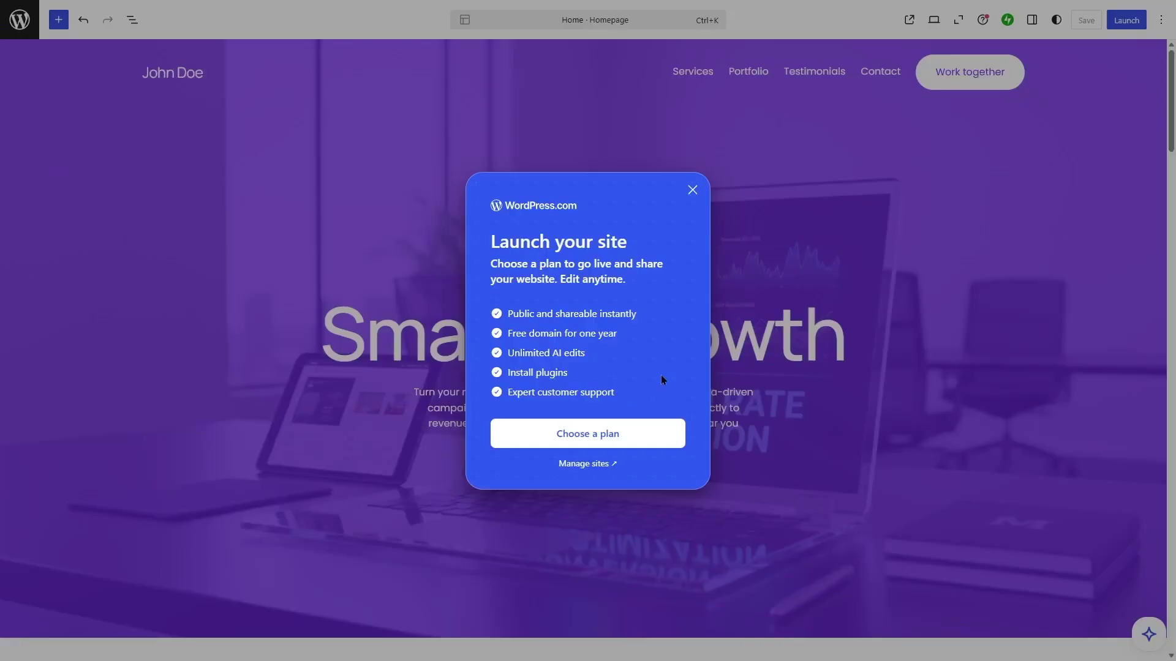
{"action": "left_click", "coordinate": [571, 440]}
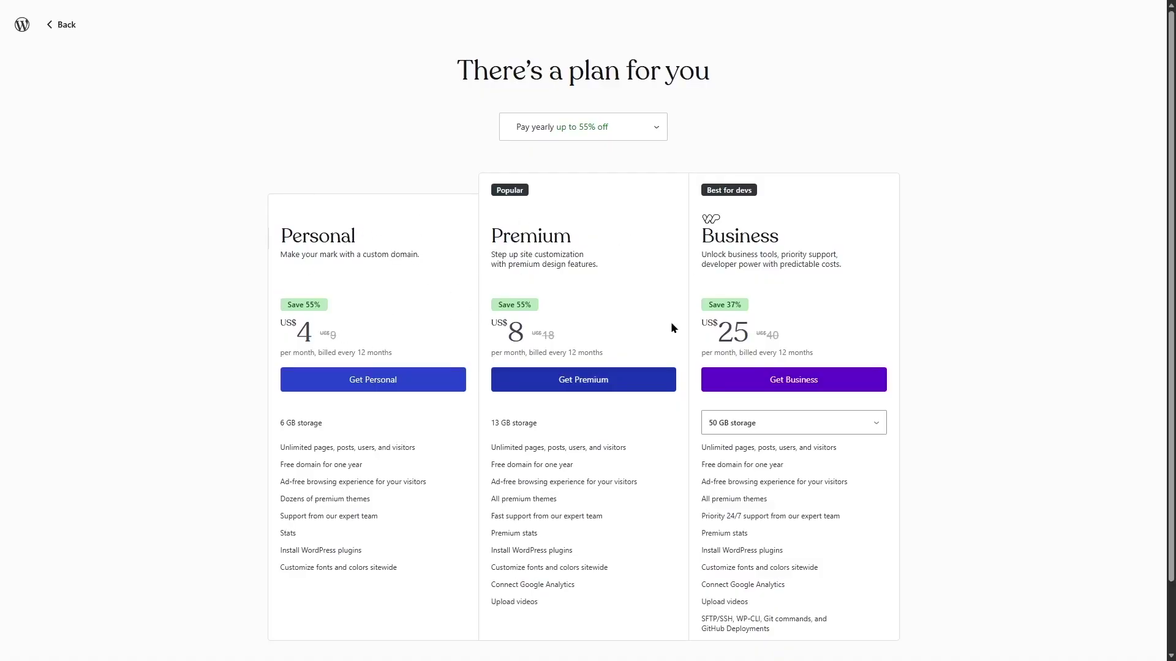
{"action": "left_click", "coordinate": [783, 384]}
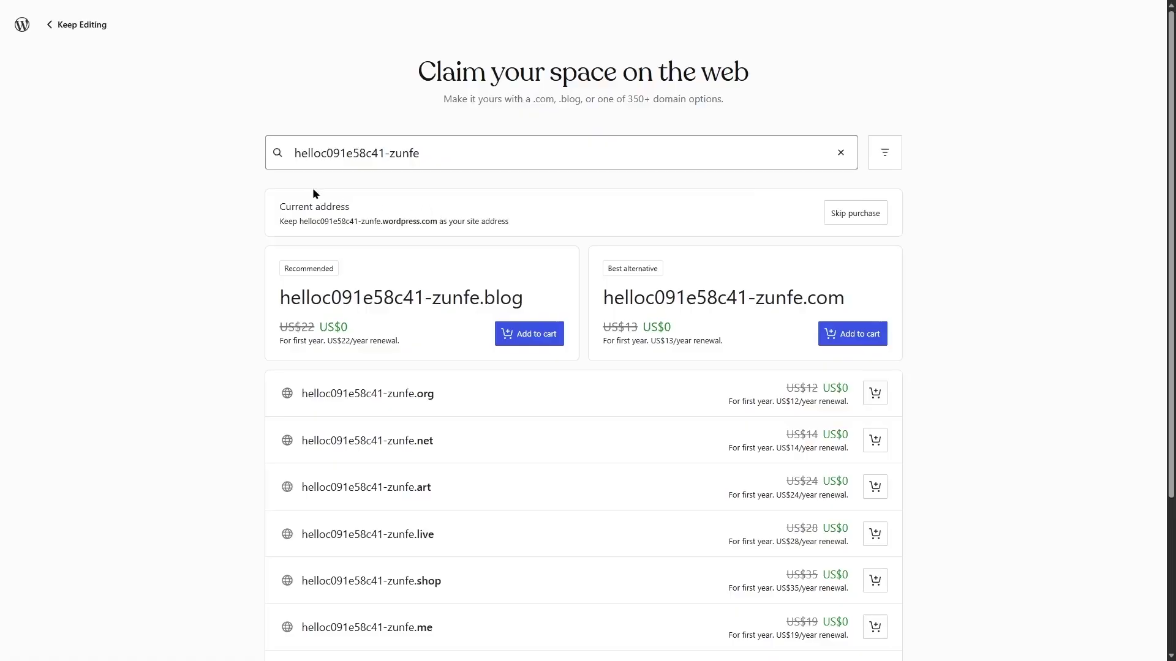
{"action": "left_click", "coordinate": [850, 218]}
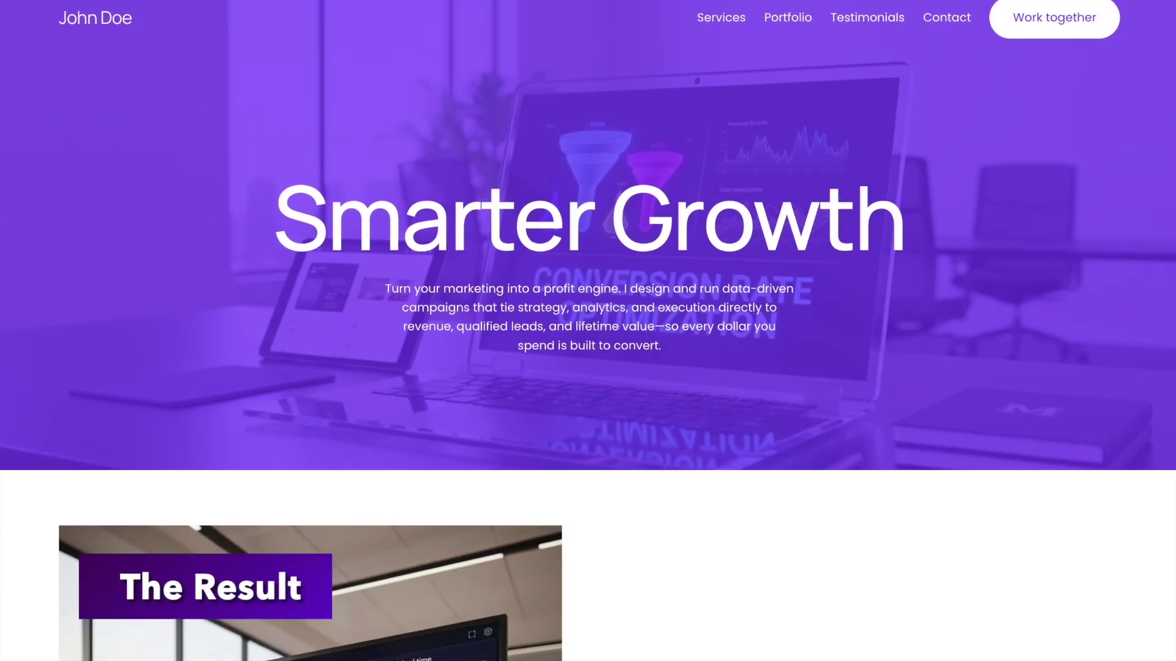
Review the launched homepage and its navigation, and open the site's admin dashboard
{"action": "scroll", "coordinate": [587, 331], "scroll_direction": "down", "scroll_amount": 5}
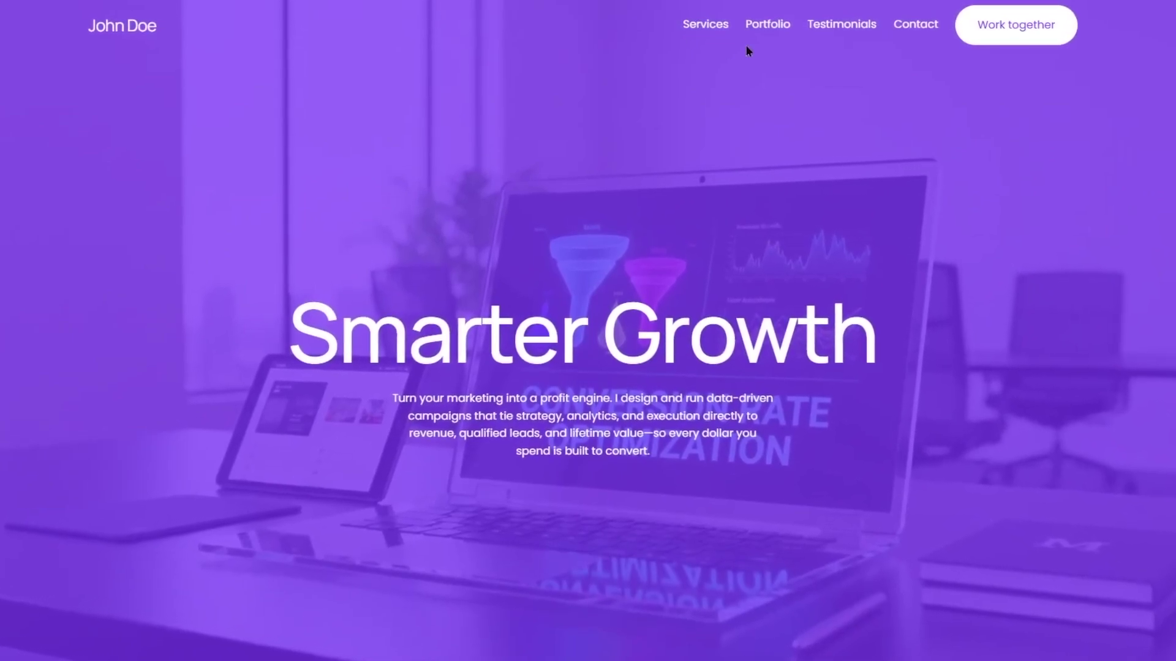
{"action": "left_click", "coordinate": [921, 37]}
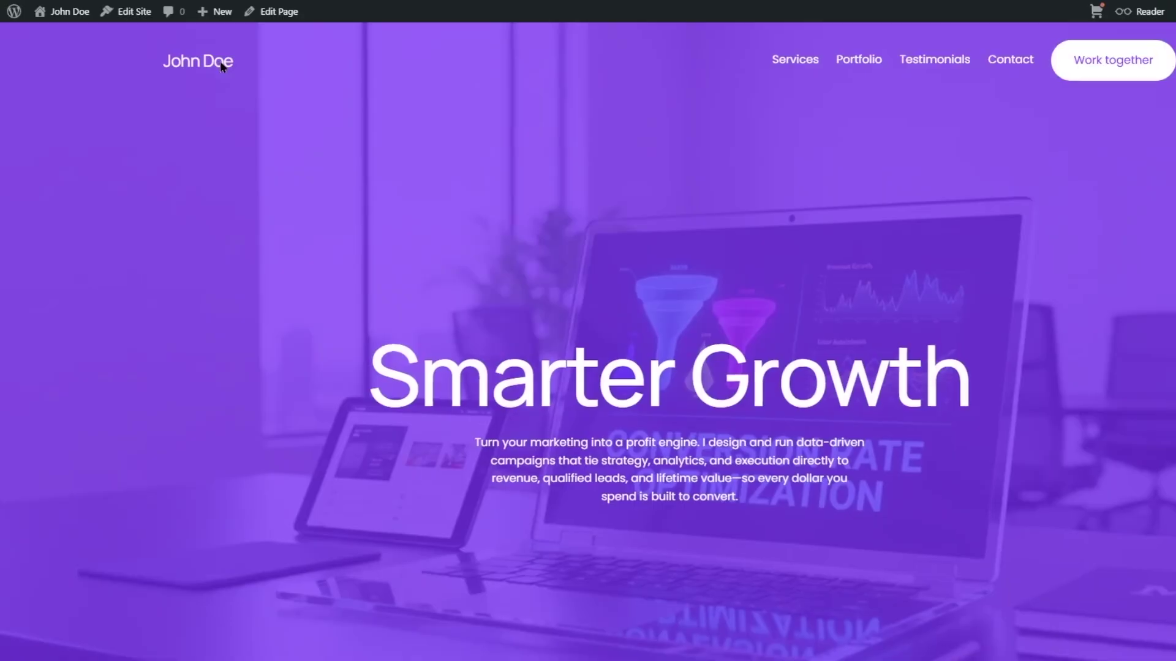
{"action": "mouse_move", "coordinate": [59, 16]}
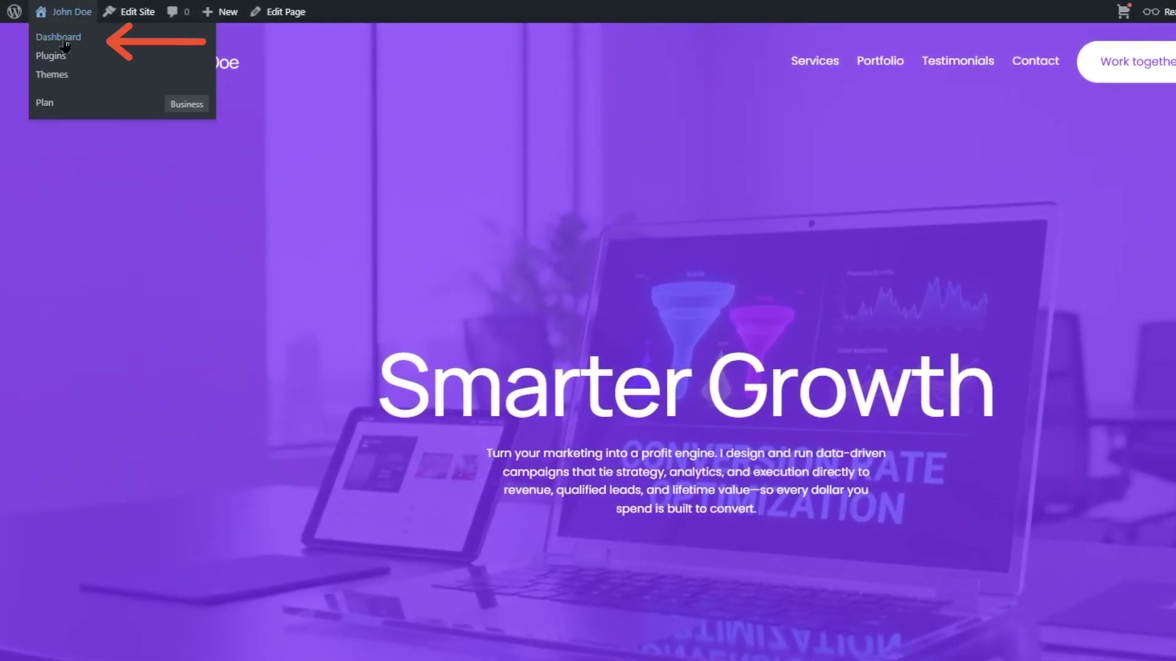
{"action": "left_click", "coordinate": [63, 42]}
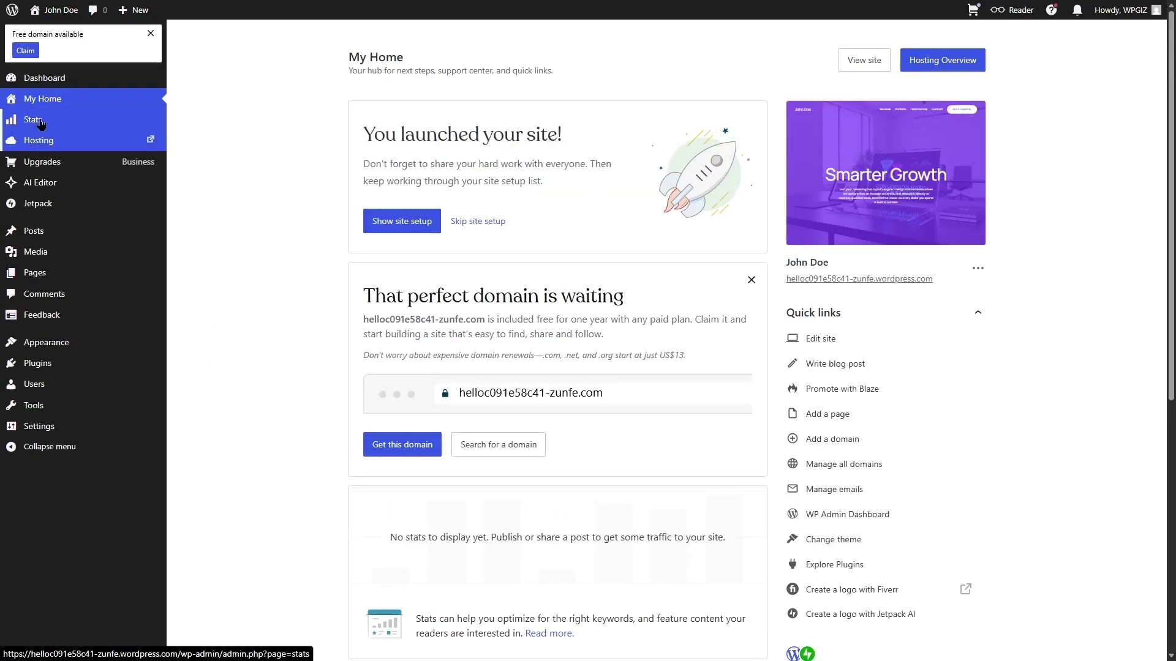
Look through the site's traffic stats, the recommended themes and the plugins marketplace
{"action": "left_click", "coordinate": [8, 124]}
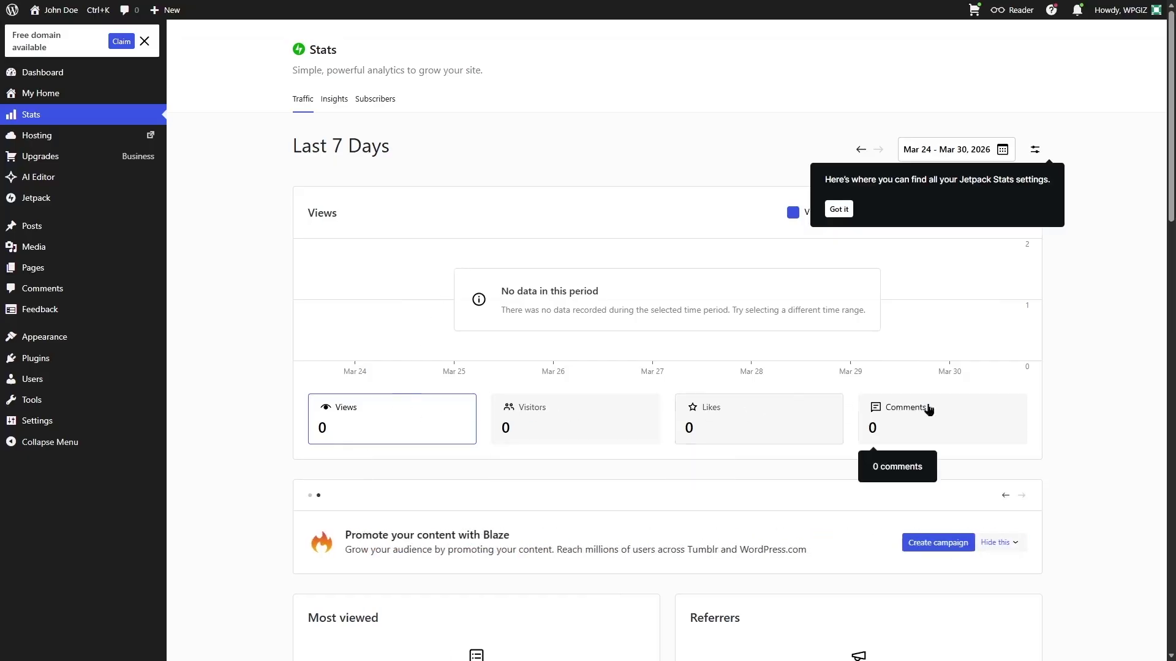
{"action": "left_click", "coordinate": [39, 181]}
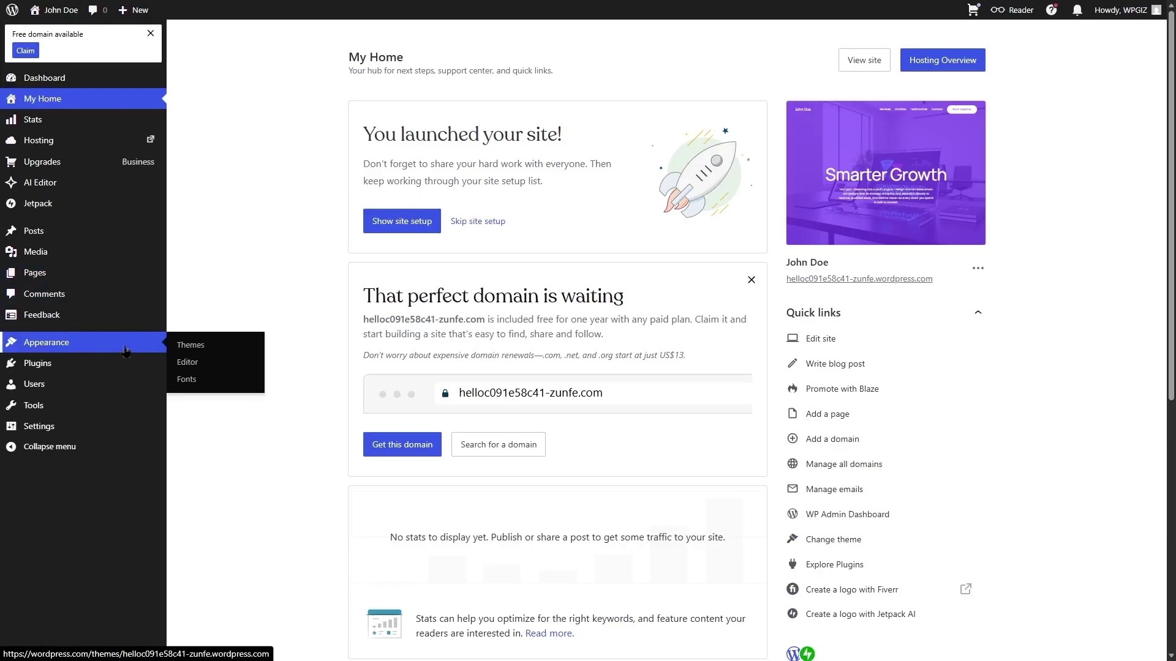
{"action": "left_click", "coordinate": [187, 346]}
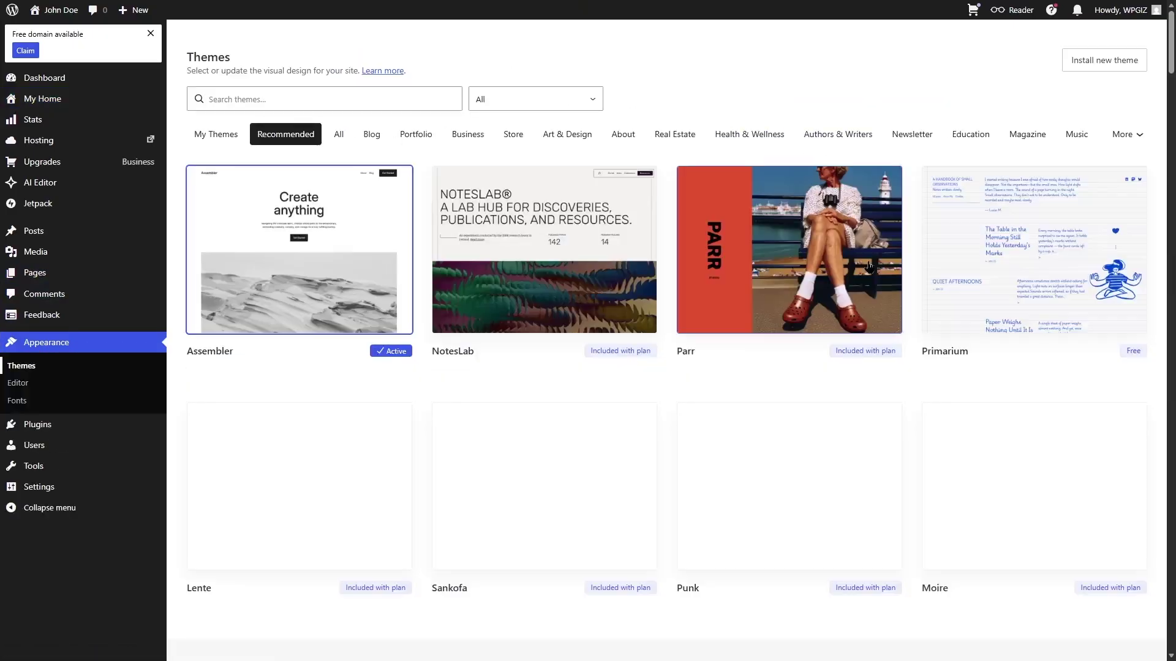
{"action": "left_click", "coordinate": [40, 427]}
{"action": "mouse_move", "coordinate": [1170, 83]}
{"action": "left_mouse_down"}
{"action": "mouse_move", "coordinate": [1174, 262]}
{"action": "mouse_move", "coordinate": [1172, 74]}
{"action": "left_mouse_up"}
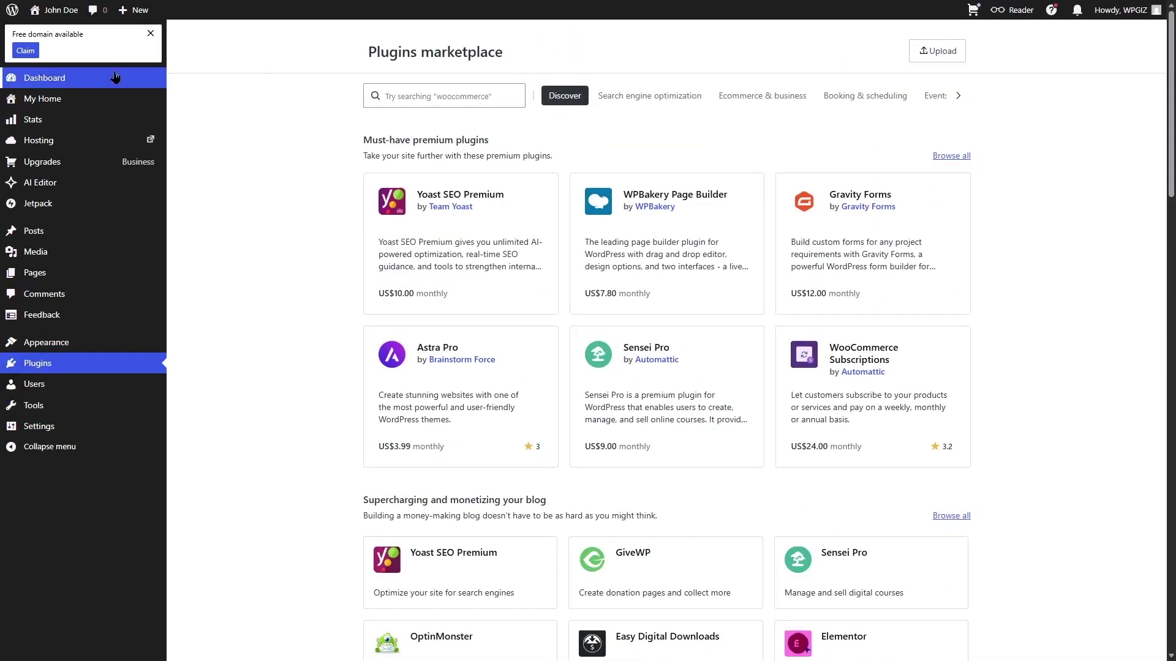
Go to the main Dashboard page and bring up the Help Center with its recommended guides
{"action": "left_click", "coordinate": [115, 77]}
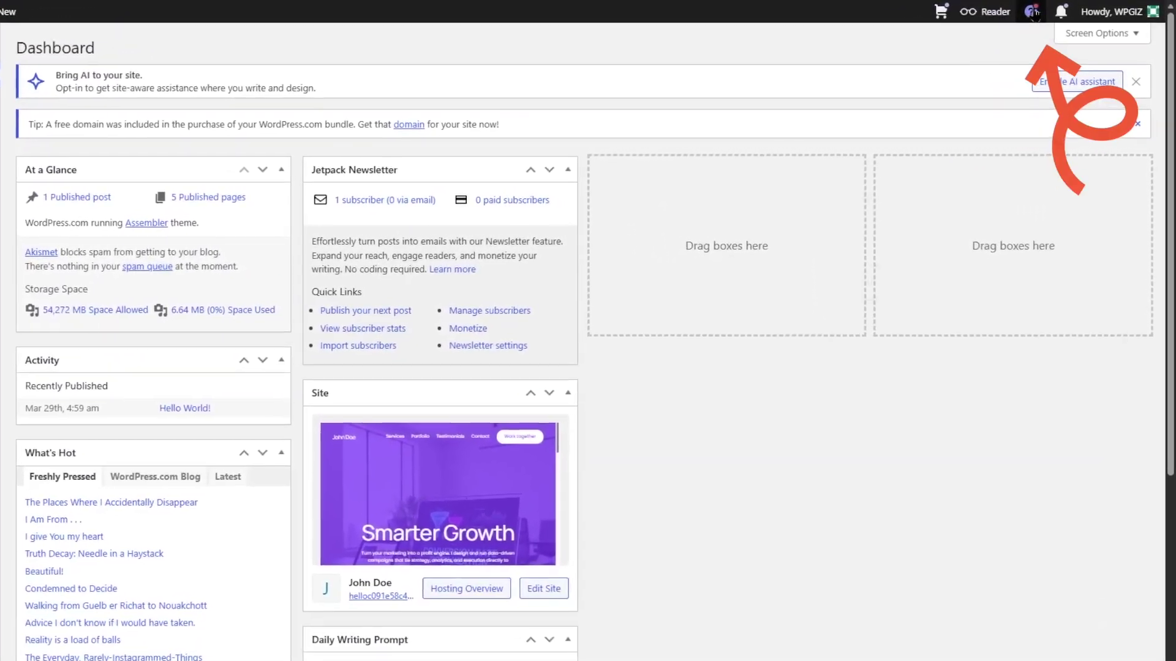
{"action": "left_click", "coordinate": [1033, 13]}
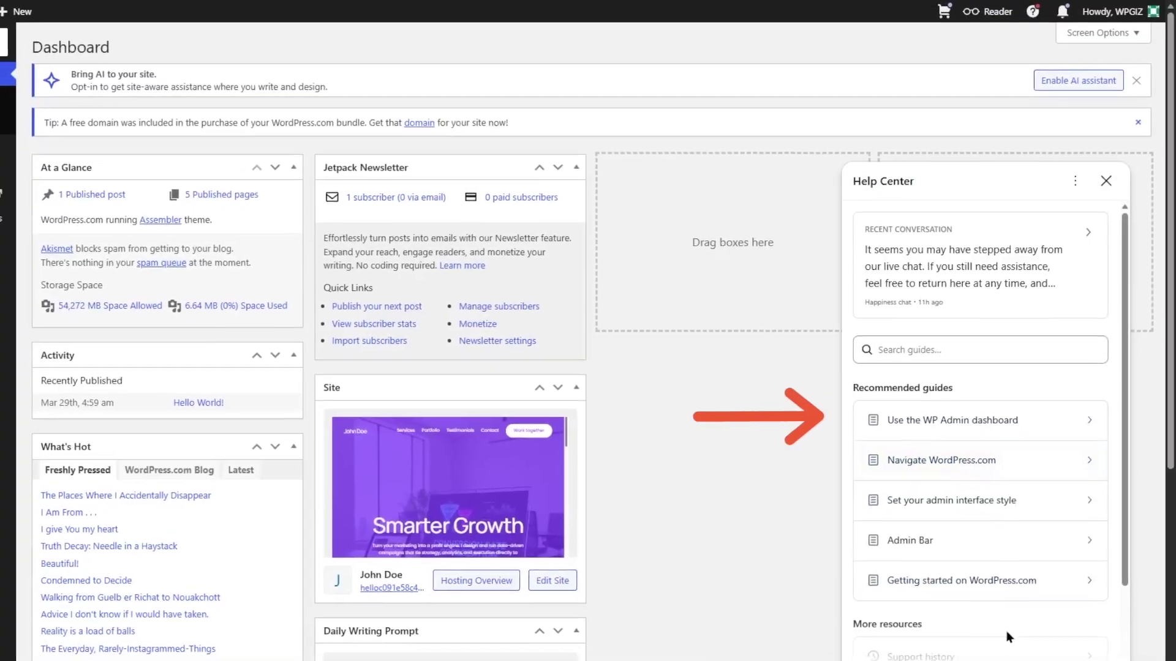